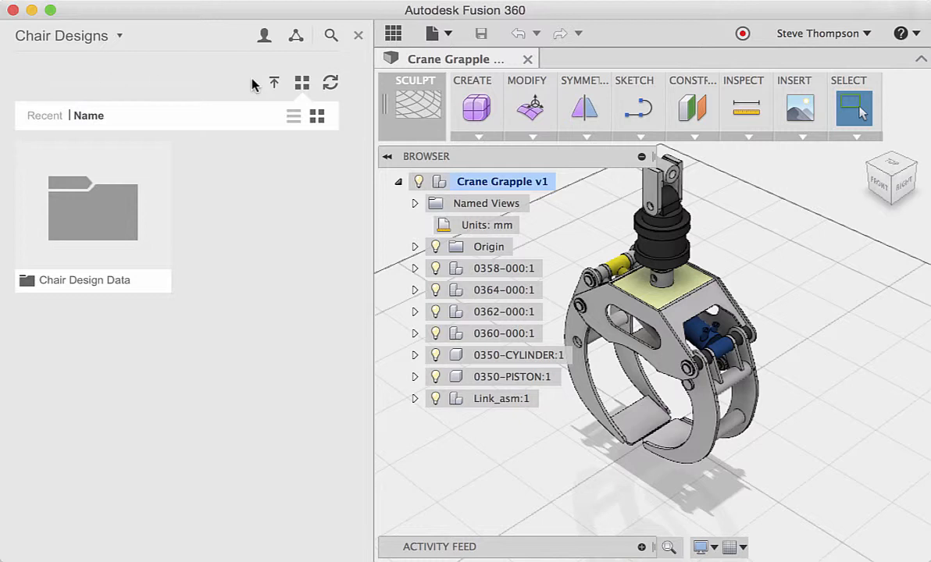
Create a new design and close the data panel
{"action": "left_click", "coordinate": [448, 34]}
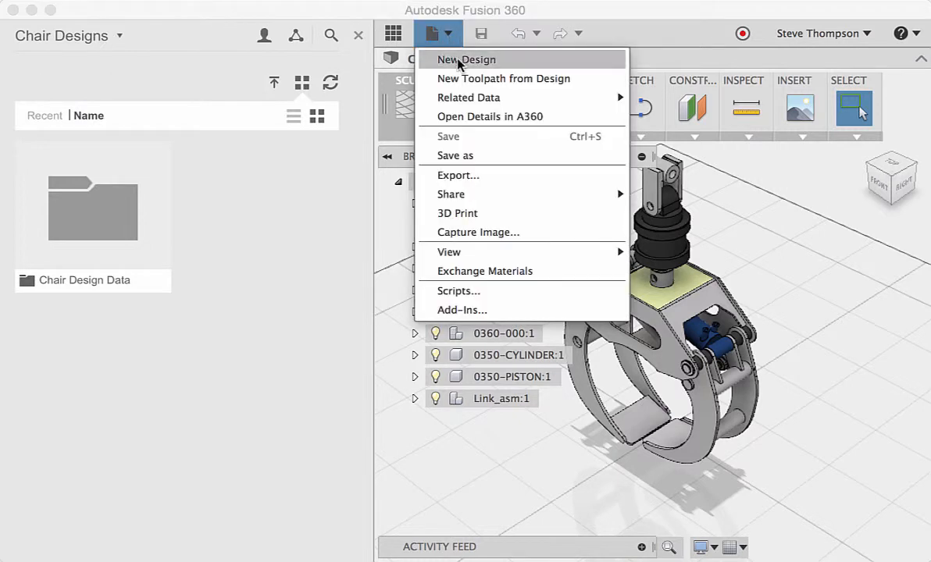
{"action": "left_click", "coordinate": [461, 59]}
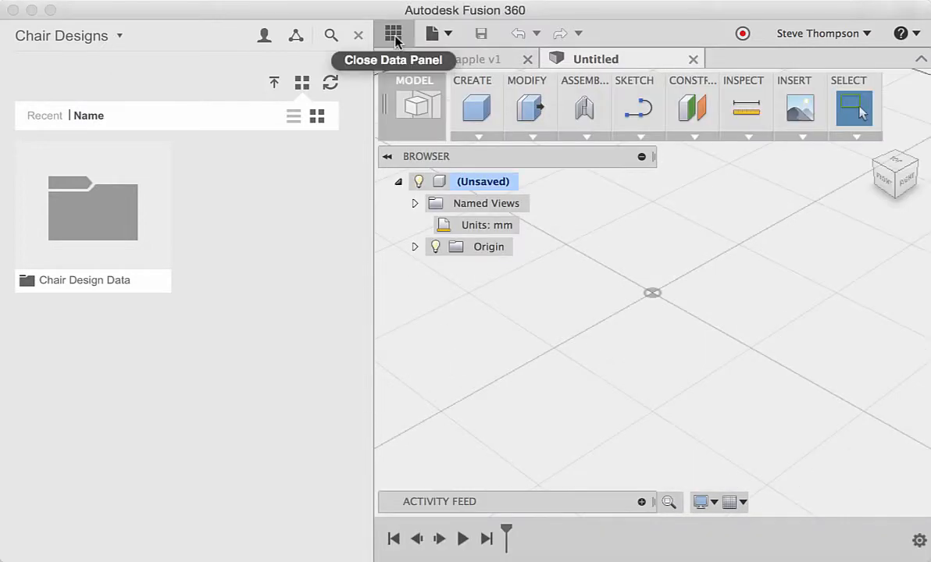
{"action": "left_click", "coordinate": [393, 33]}
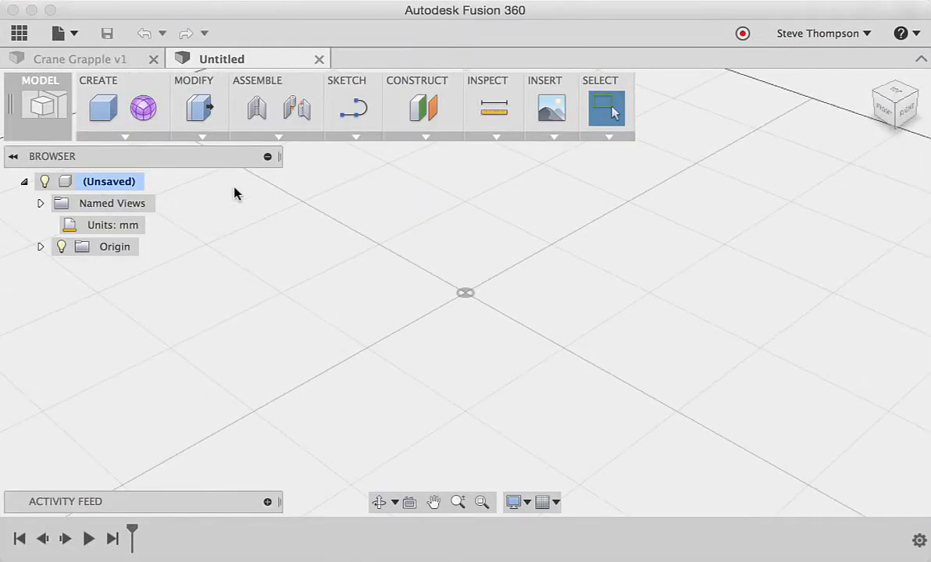
Create a form to enter the Sculpt environment and dismiss its introductory notice
{"action": "left_click", "coordinate": [143, 107]}
{"action": "left_click", "coordinate": [559, 310]}
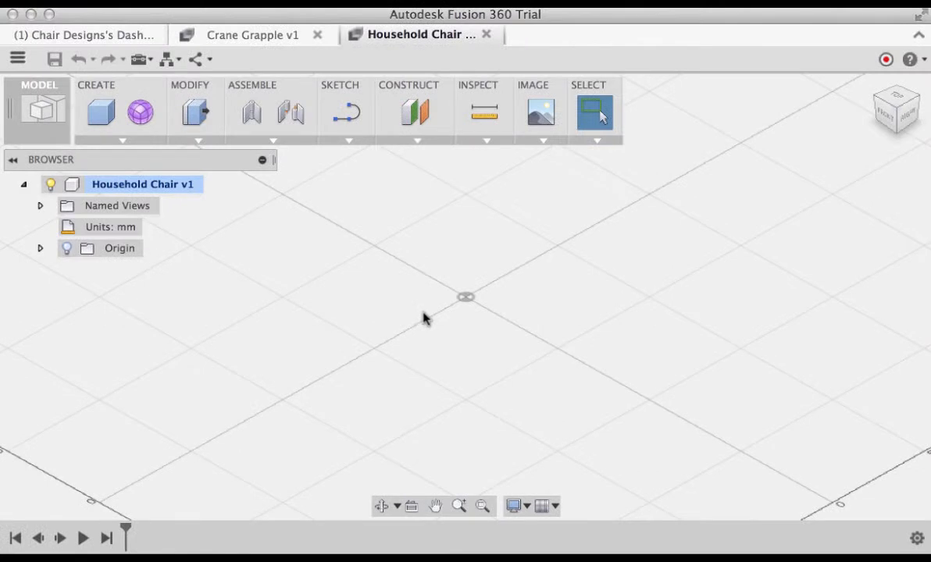
{"action": "left_click", "coordinate": [143, 114]}
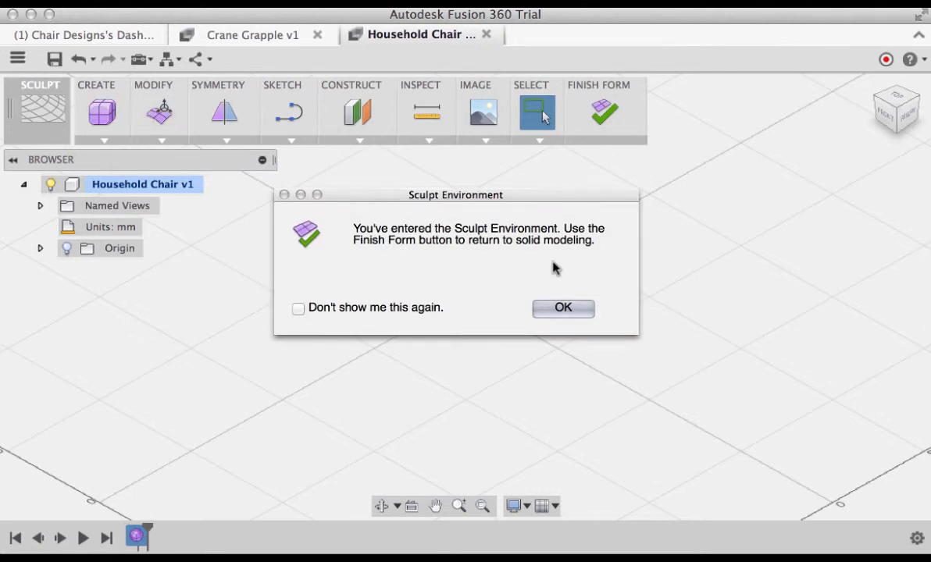
{"action": "left_click", "coordinate": [566, 316]}
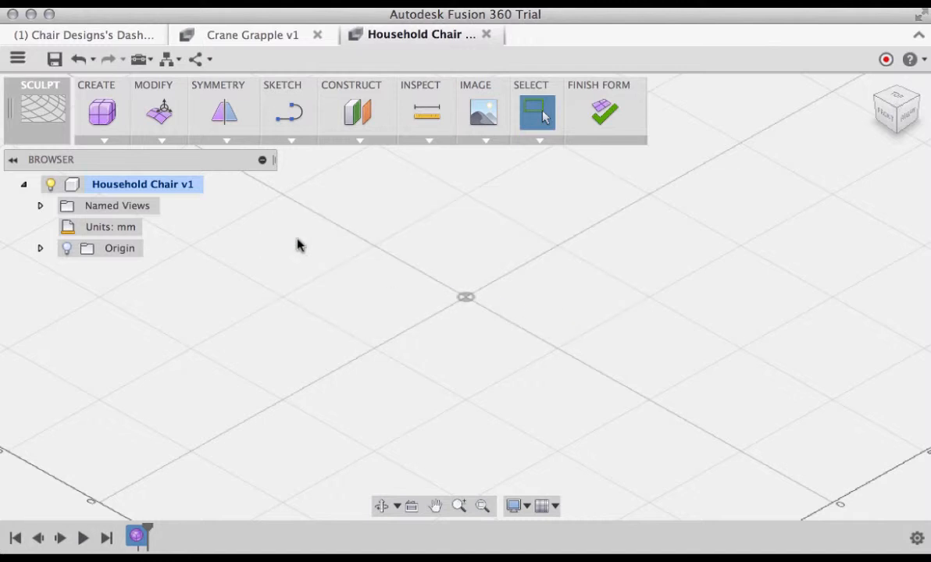
Place a T-spline box on the horizontal plane, centred on the origin, with a base of about 193 by 183 mm
{"action": "left_click", "coordinate": [101, 112]}
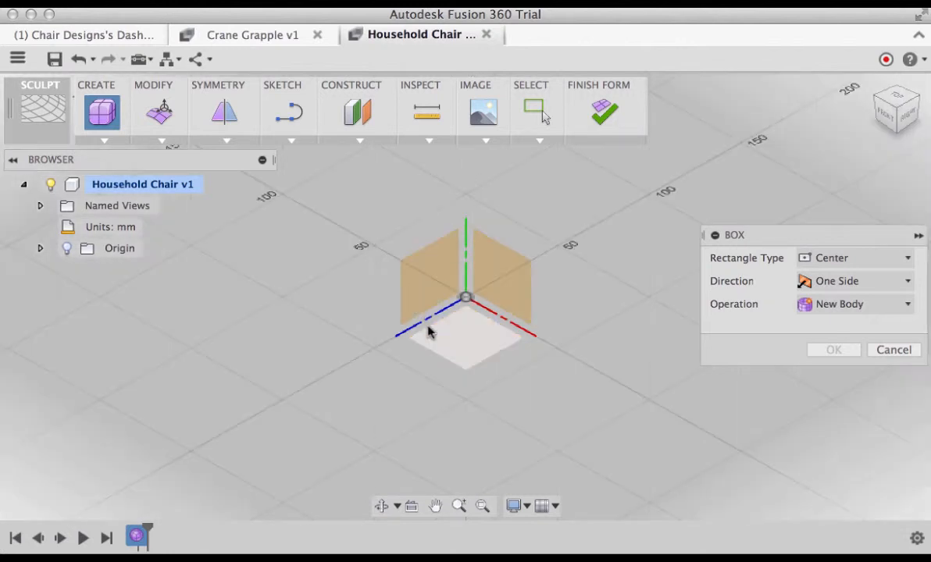
{"action": "left_click", "coordinate": [470, 351]}
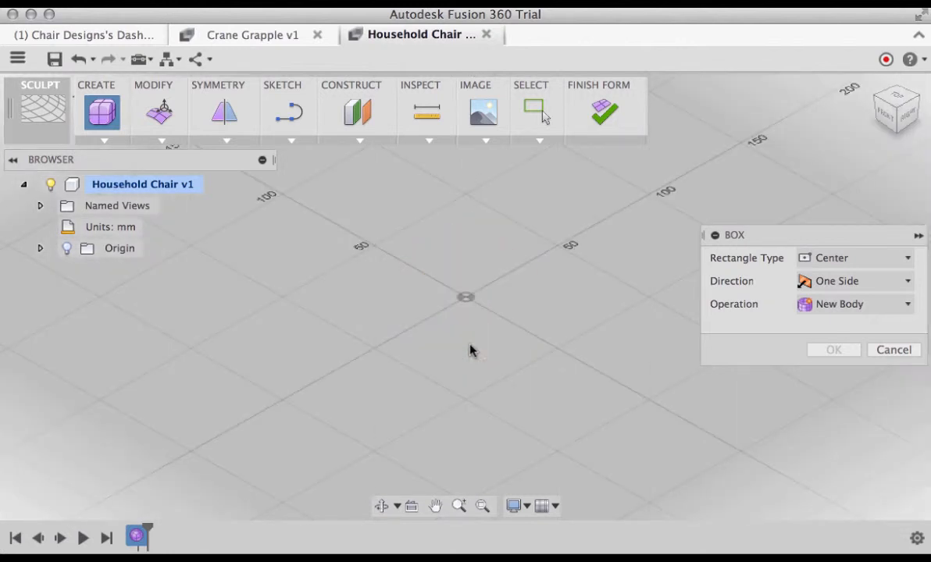
{"action": "left_click", "coordinate": [465, 299]}
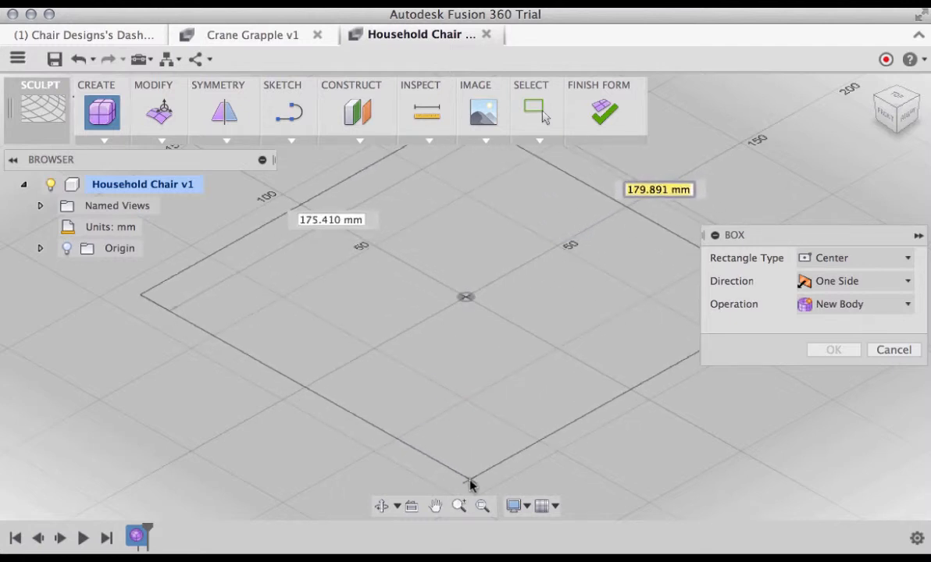
{"action": "scroll", "coordinate": [475, 494], "scroll_direction": "down", "scroll_amount": 3}
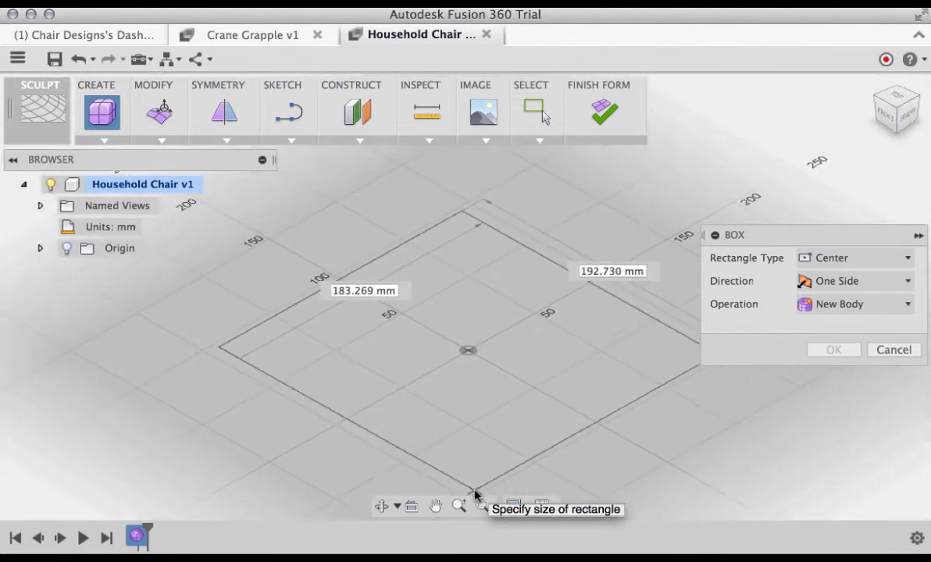
{"action": "left_click", "coordinate": [475, 494]}
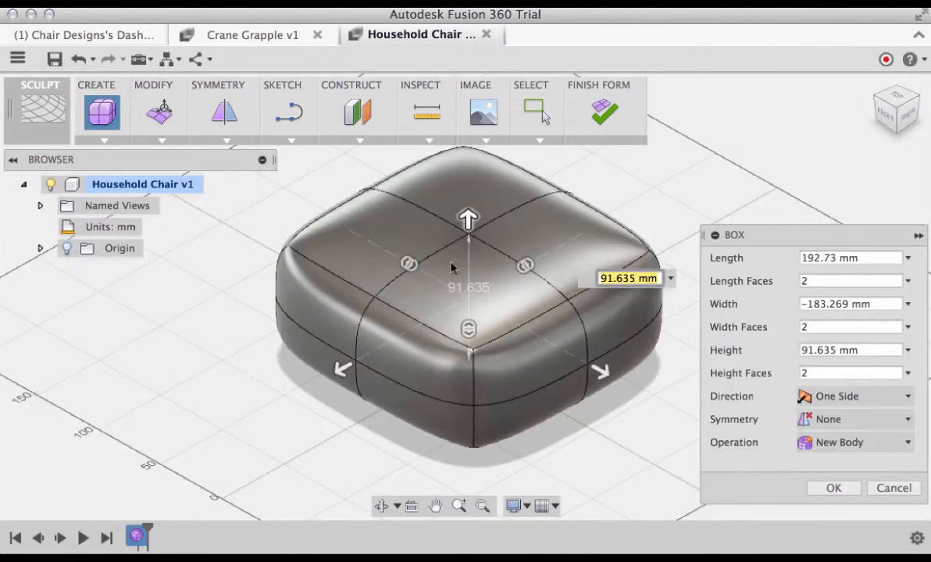
Resize the box to 240 mm long, 240 mm wide and 60 mm high
{"action": "left_click_drag", "start_coordinate": [468, 217], "coordinate": [470, 264]}
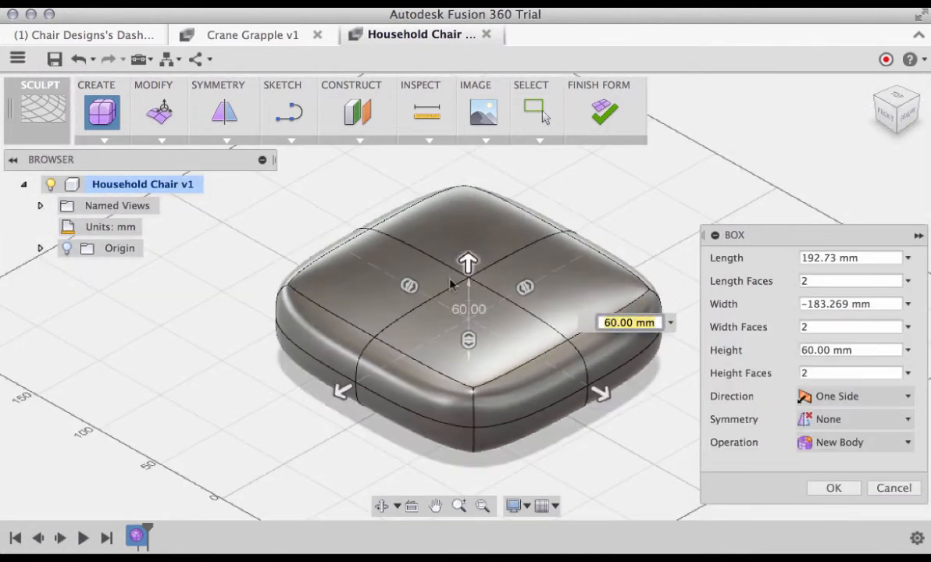
{"action": "left_click_drag", "start_coordinate": [341, 389], "coordinate": [306, 405]}
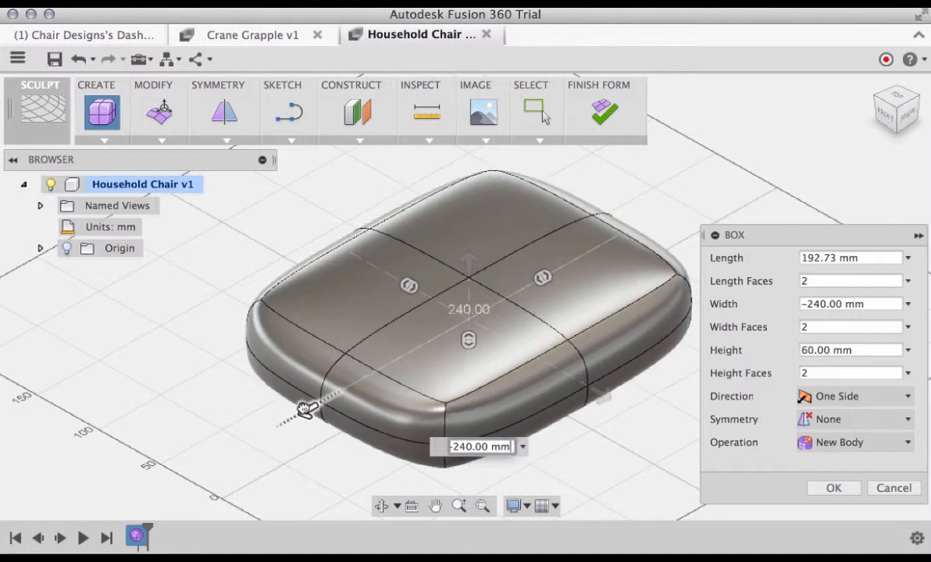
{"action": "left_click_drag", "start_coordinate": [601, 392], "coordinate": [623, 406]}
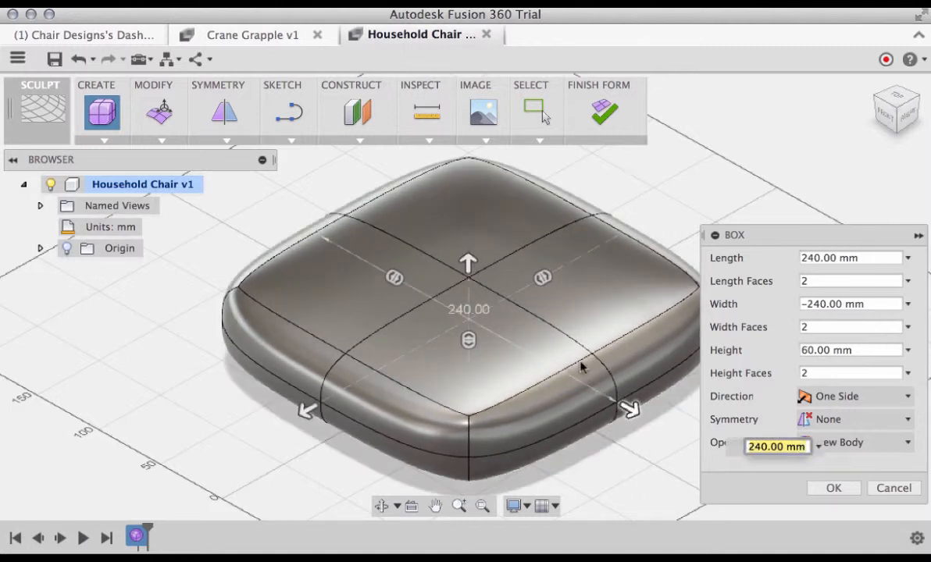
Divide the box into 4 length, 4 width and 3 height faces, reduce its height to 30 mm and finish it
{"action": "mouse_move", "coordinate": [398, 275]}
{"action": "left_mouse_down"}
{"action": "mouse_move", "coordinate": [426, 309]}
{"action": "mouse_move", "coordinate": [399, 278]}
{"action": "mouse_move", "coordinate": [405, 285]}
{"action": "left_mouse_up"}
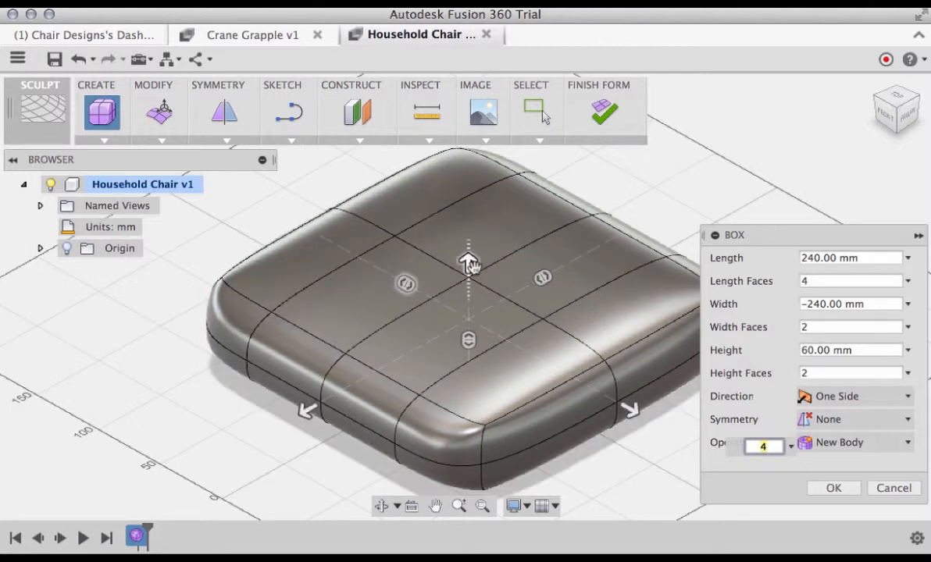
{"action": "mouse_move", "coordinate": [542, 279]}
{"action": "left_mouse_down"}
{"action": "mouse_move", "coordinate": [501, 293]}
{"action": "mouse_move", "coordinate": [536, 281]}
{"action": "left_mouse_up"}
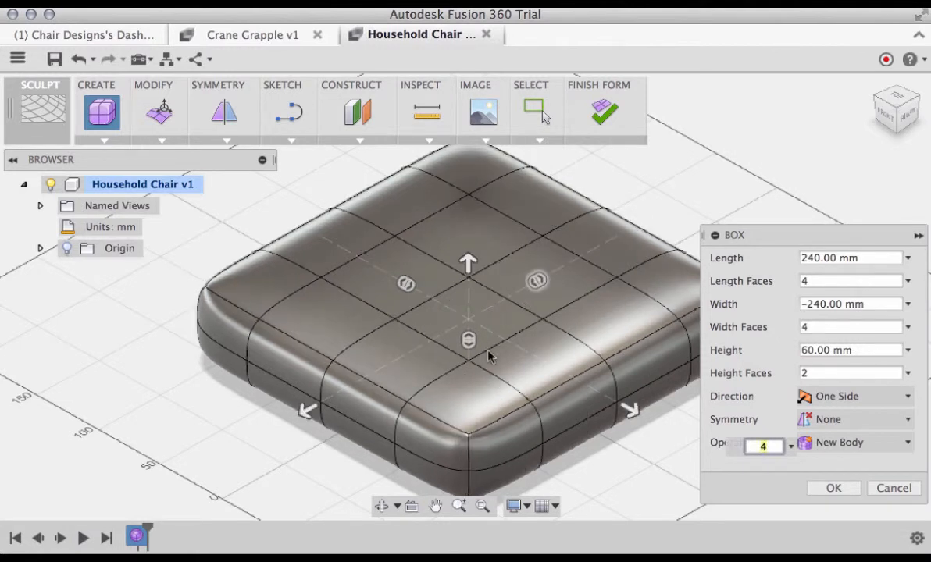
{"action": "left_click_drag", "start_coordinate": [469, 339], "coordinate": [472, 350]}
{"action": "left_click_drag", "start_coordinate": [469, 265], "coordinate": [470, 308]}
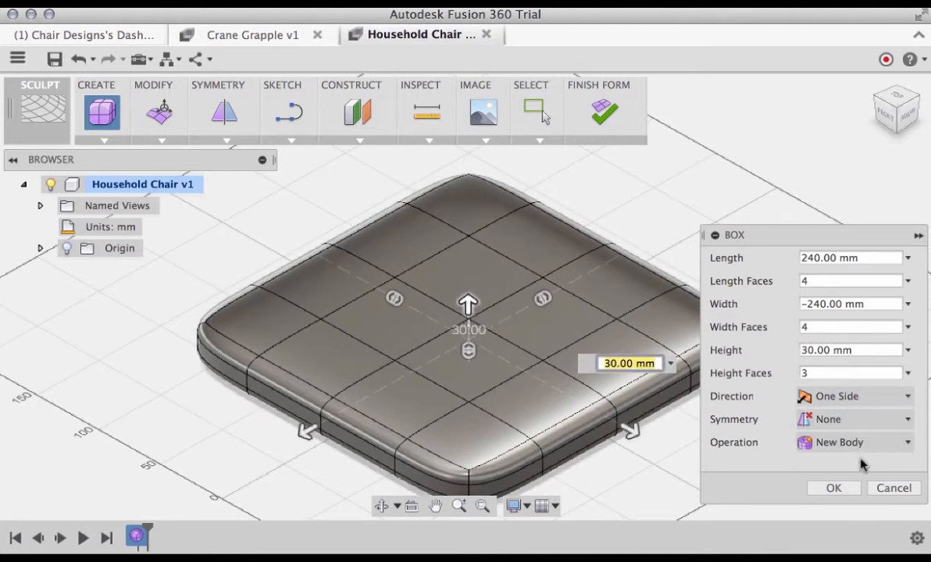
{"action": "left_click", "coordinate": [833, 489]}
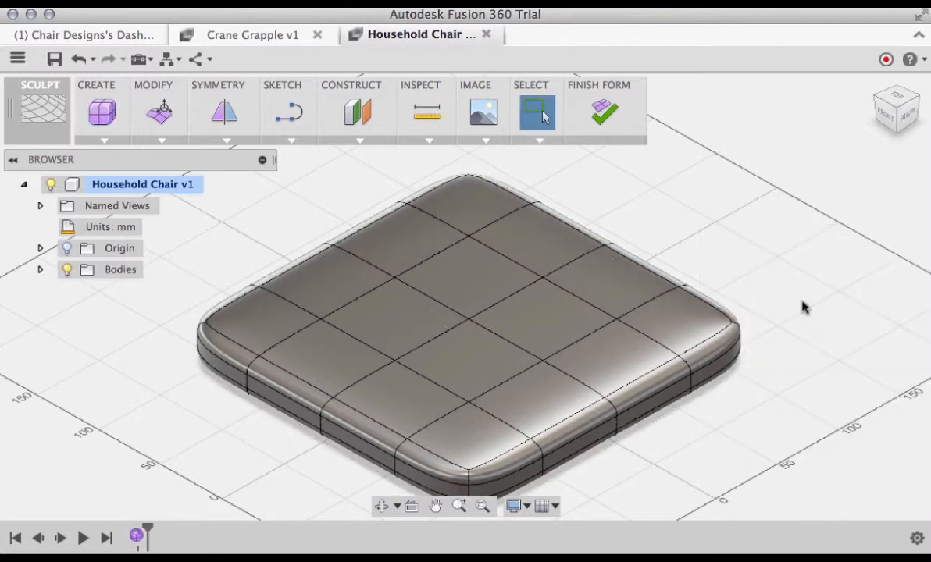
Use Edit Form to raise a vertex on the seat's top surface by 50 mm and shift it along both horizontal axes
{"action": "scroll", "coordinate": [804, 308], "scroll_direction": "down", "scroll_amount": 4}
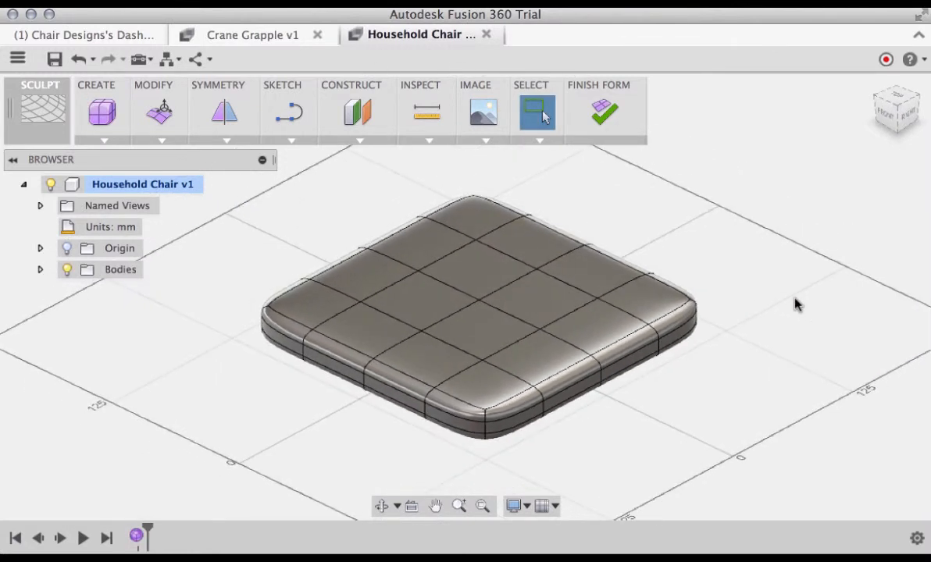
{"action": "scroll", "coordinate": [795, 304], "scroll_direction": "down", "scroll_amount": 10, "text": "shift"}
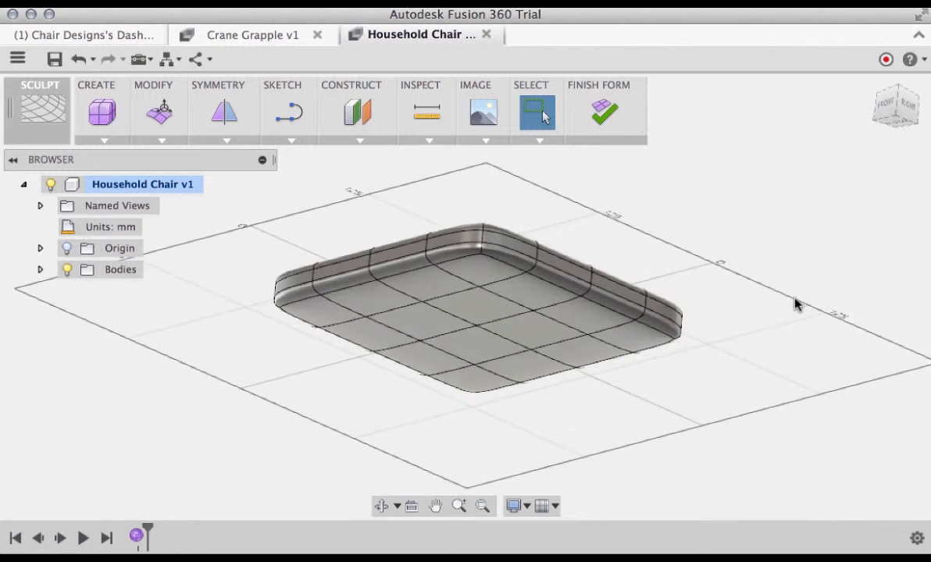
{"action": "scroll", "coordinate": [795, 305], "scroll_direction": "up", "scroll_amount": 10, "text": "shift"}
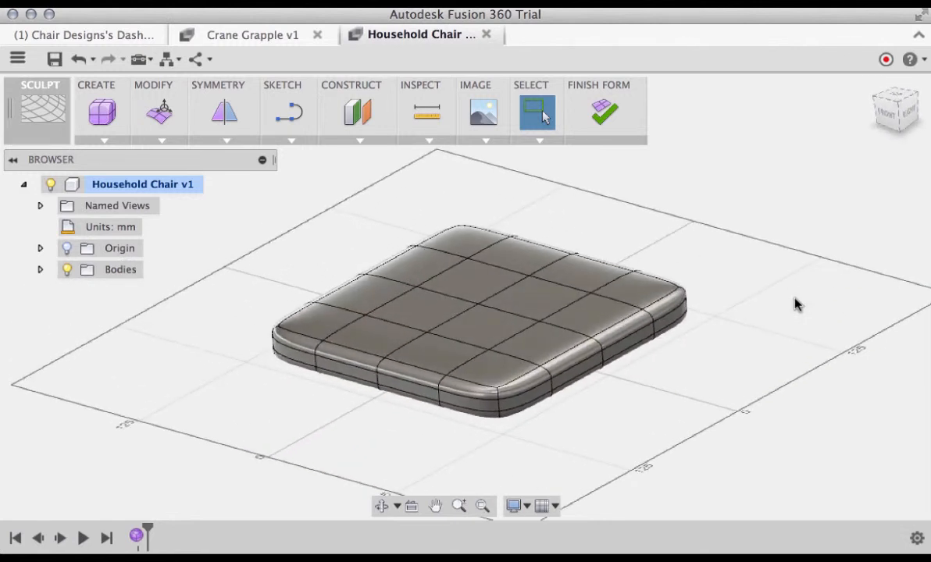
{"action": "right_click", "coordinate": [639, 229]}
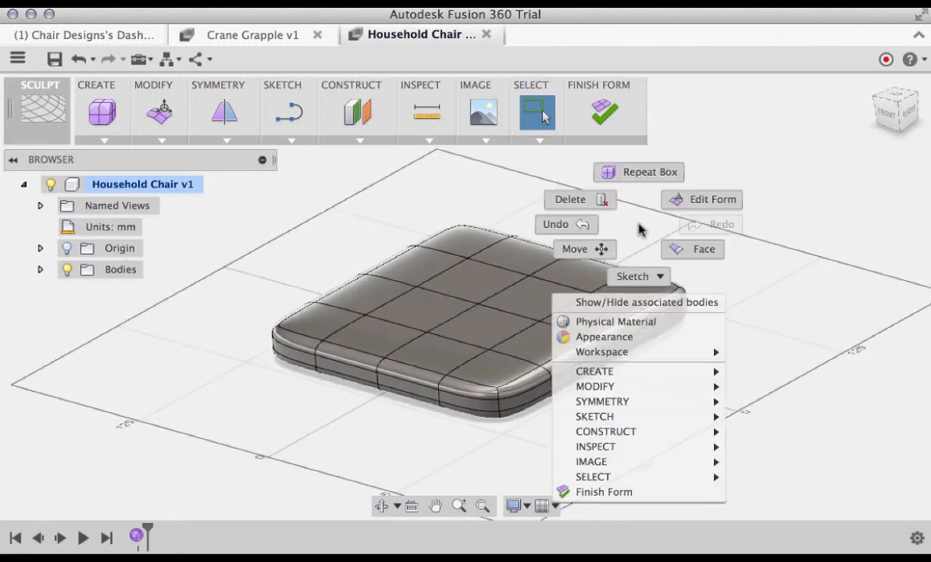
{"action": "left_click", "coordinate": [687, 201]}
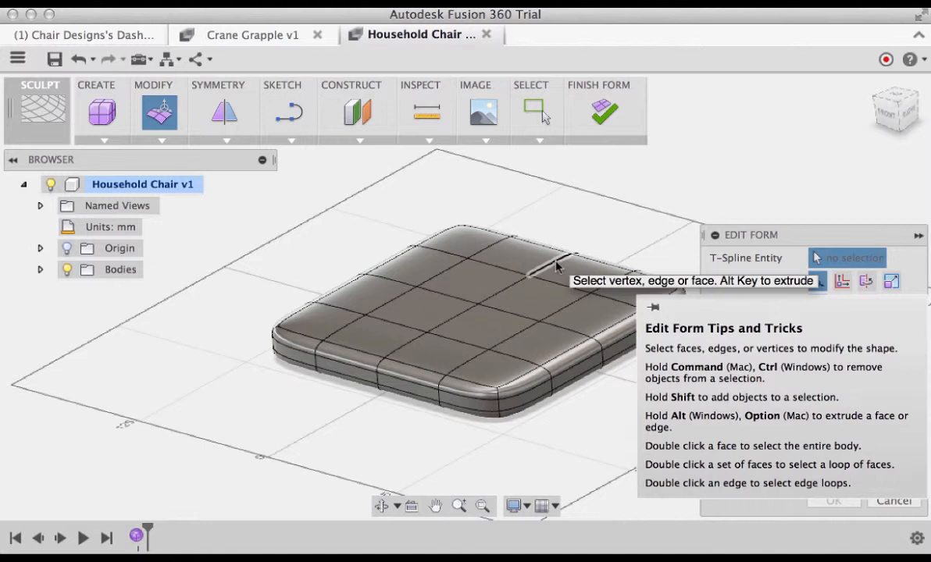
{"action": "left_click", "coordinate": [529, 279]}
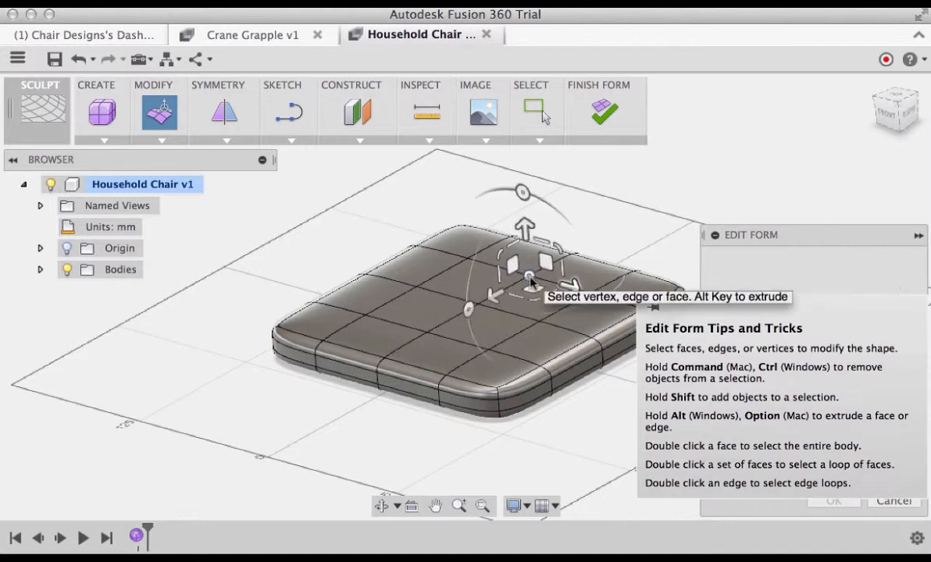
{"action": "left_click_drag", "start_coordinate": [523, 224], "coordinate": [521, 170]}
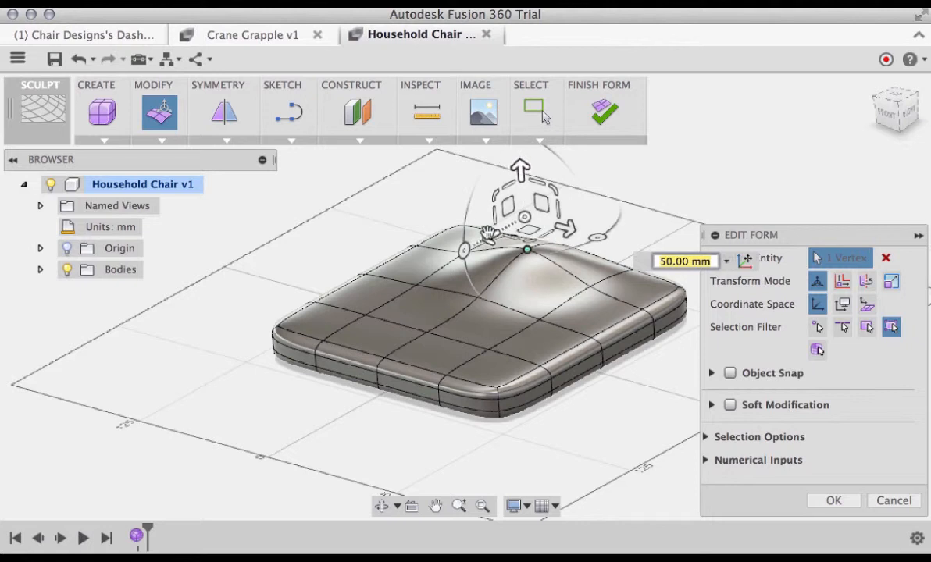
{"action": "left_click_drag", "start_coordinate": [485, 239], "coordinate": [428, 265]}
{"action": "left_click_drag", "start_coordinate": [507, 262], "coordinate": [556, 279]}
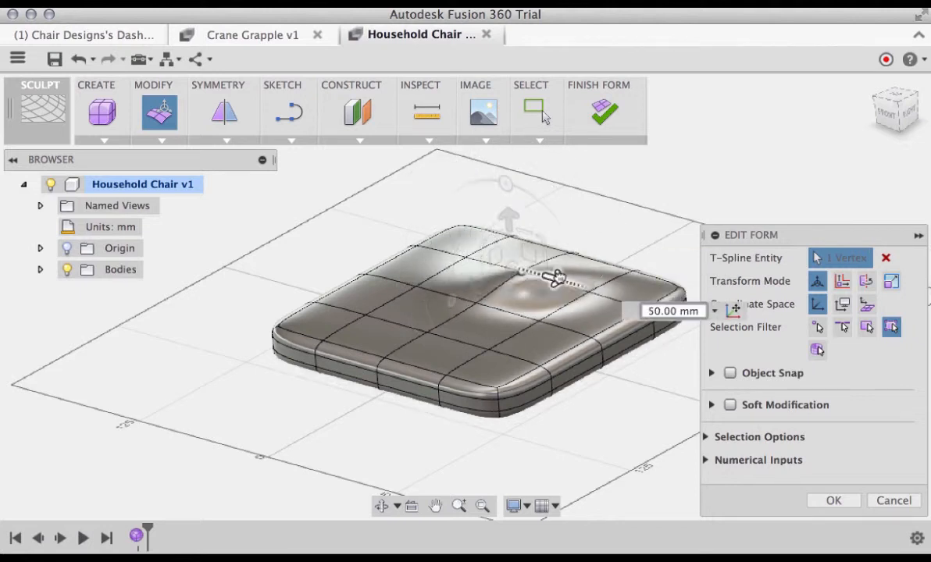
Raise a top-surface edge by 25 mm, shift it in plane by about -9.6 and 22.6 mm, and scale it by about 0.78
{"action": "left_click", "coordinate": [404, 305]}
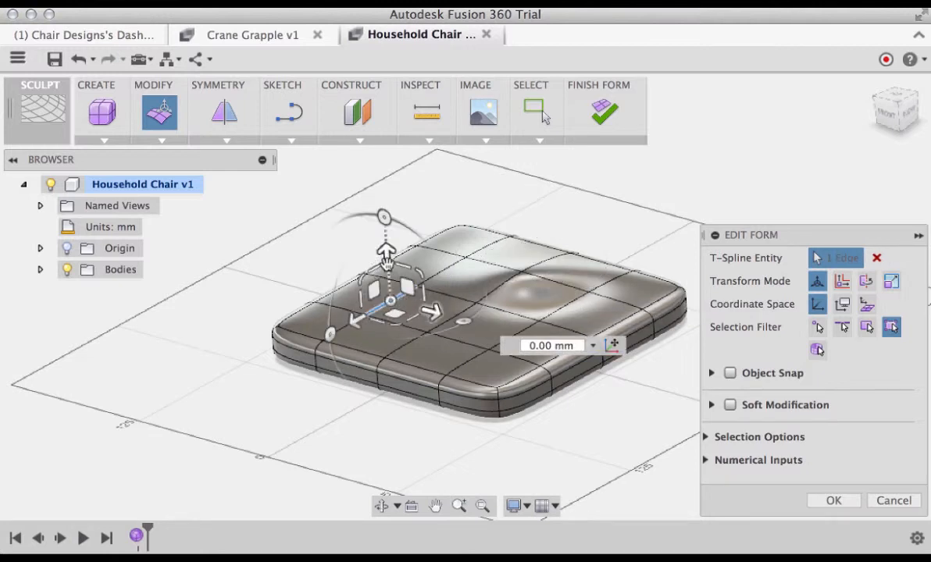
{"action": "left_click_drag", "start_coordinate": [387, 251], "coordinate": [380, 224]}
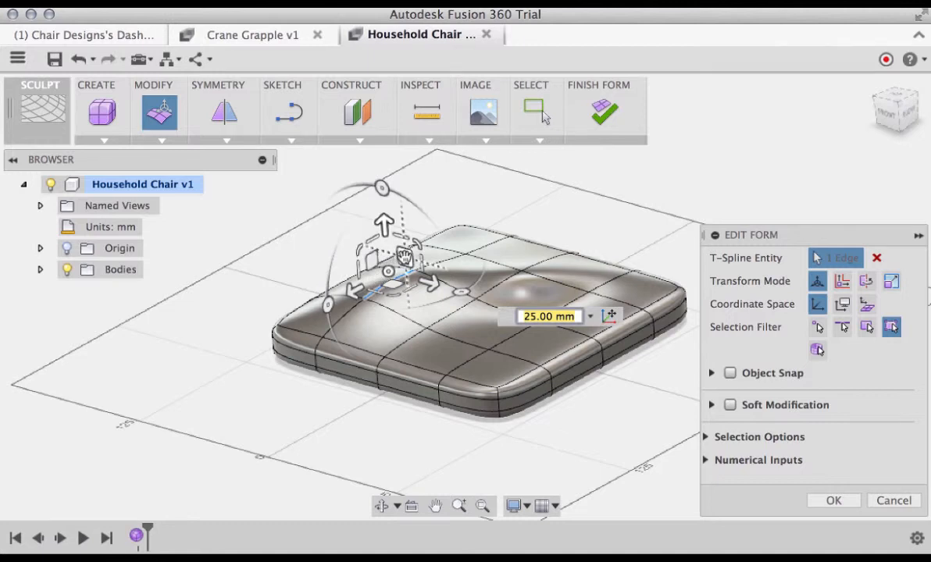
{"action": "left_click_drag", "start_coordinate": [374, 263], "coordinate": [378, 165]}
{"action": "left_click_drag", "start_coordinate": [317, 212], "coordinate": [394, 231]}
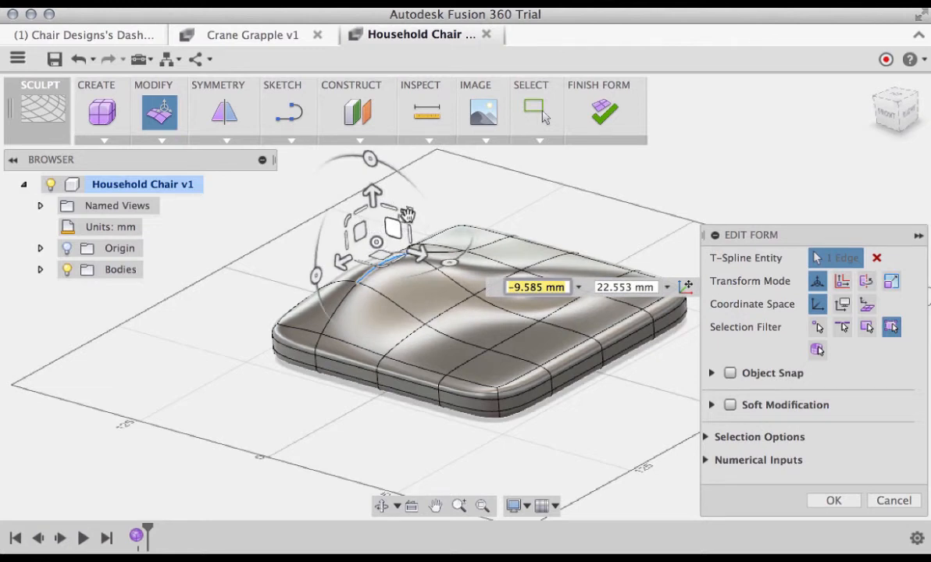
{"action": "left_click_drag", "start_coordinate": [346, 242], "coordinate": [370, 232]}
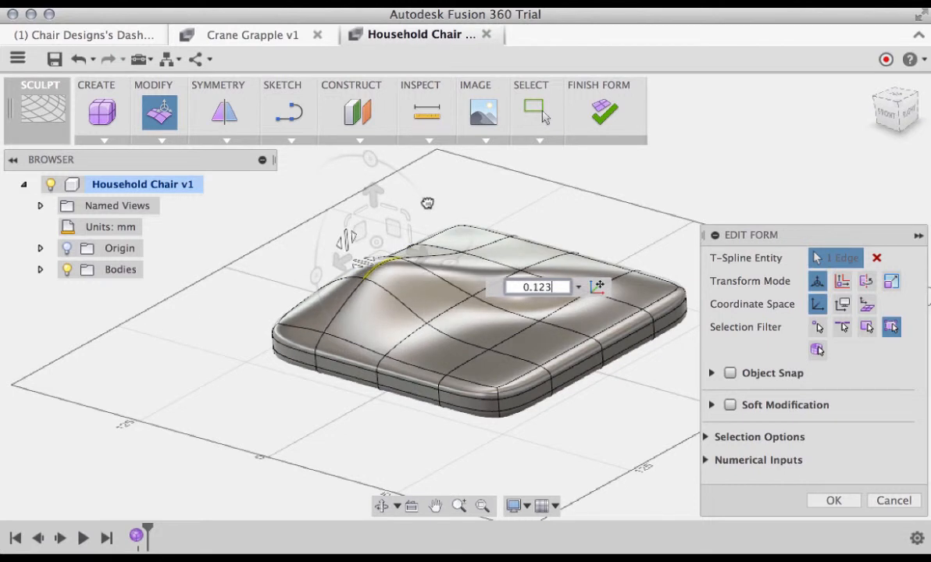
{"action": "left_click_drag", "start_coordinate": [427, 203], "coordinate": [371, 288]}
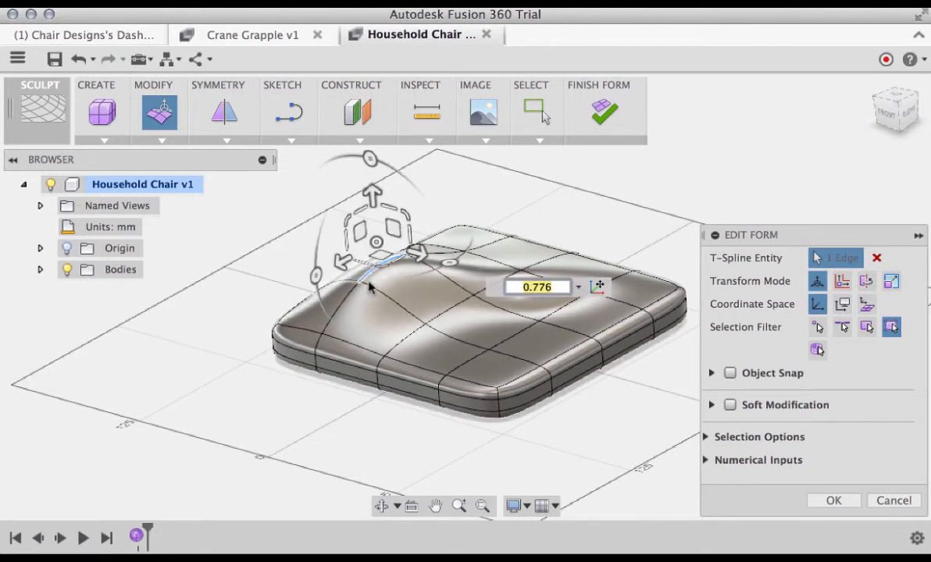
Scale a central top face by about 2.07 and 0.42 along its horizontal axes, and rotate it about two axes by -20 and -3 degrees
{"action": "left_click", "coordinate": [479, 322]}
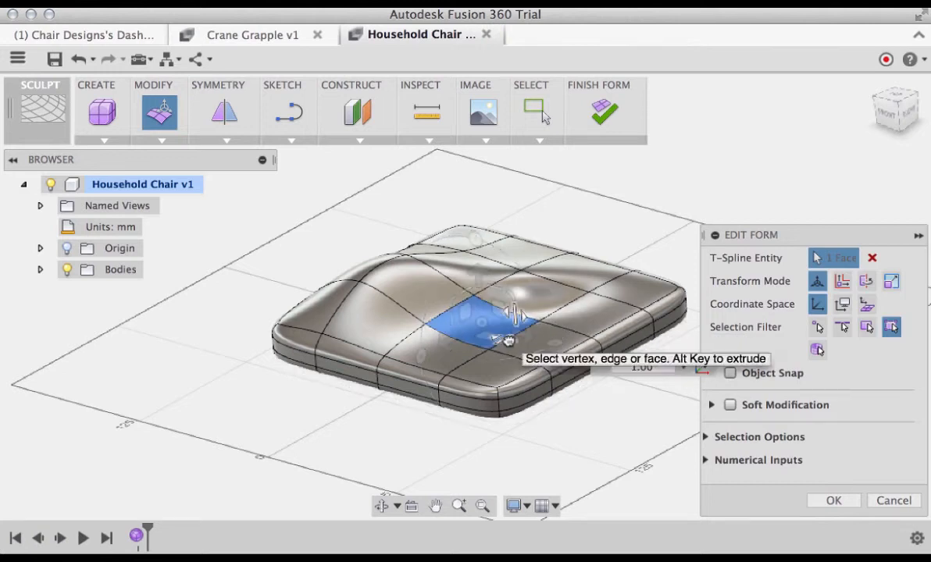
{"action": "left_click_drag", "start_coordinate": [508, 340], "coordinate": [549, 361]}
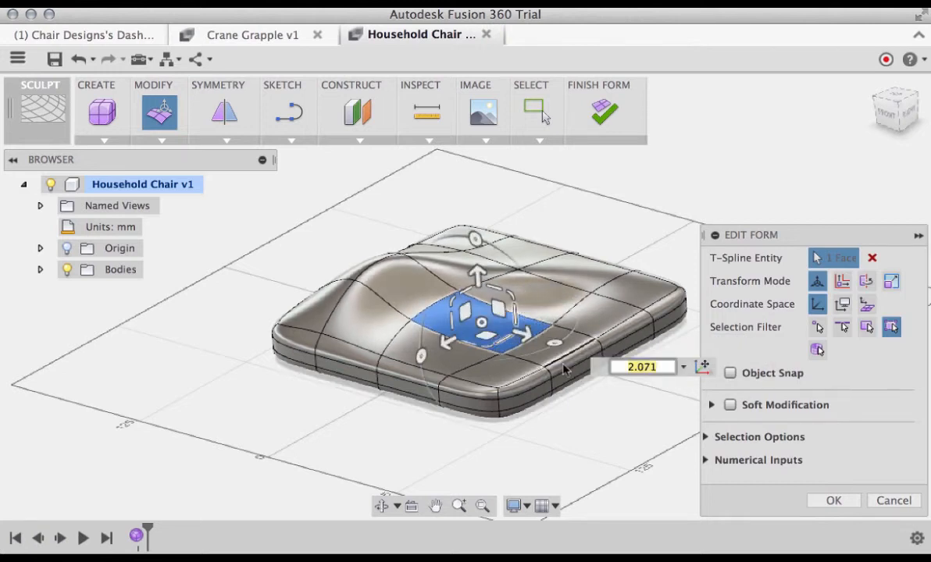
{"action": "left_click_drag", "start_coordinate": [467, 348], "coordinate": [442, 327]}
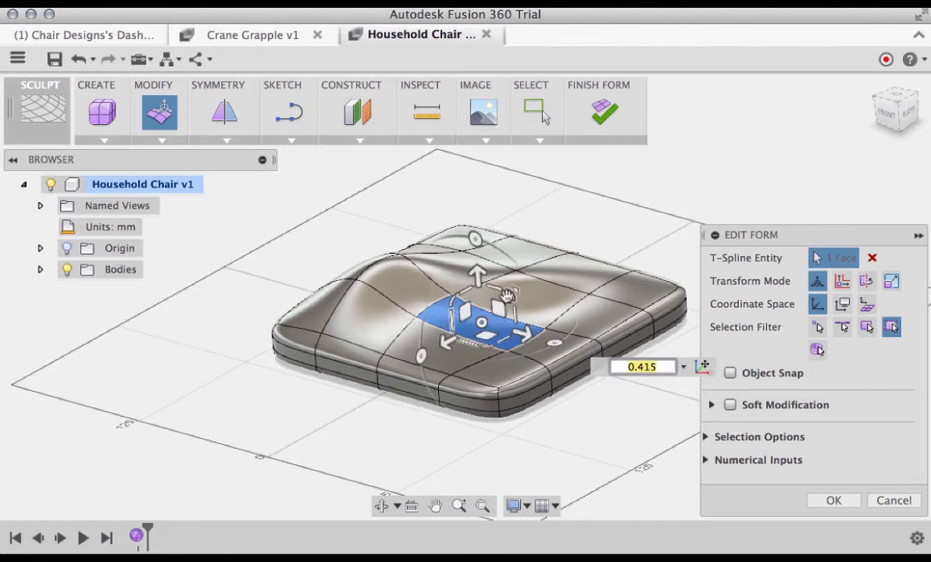
{"action": "mouse_move", "coordinate": [491, 295]}
{"action": "left_mouse_down"}
{"action": "mouse_move", "coordinate": [494, 379]}
{"action": "mouse_move", "coordinate": [513, 198]}
{"action": "mouse_move", "coordinate": [497, 289]}
{"action": "left_mouse_up"}
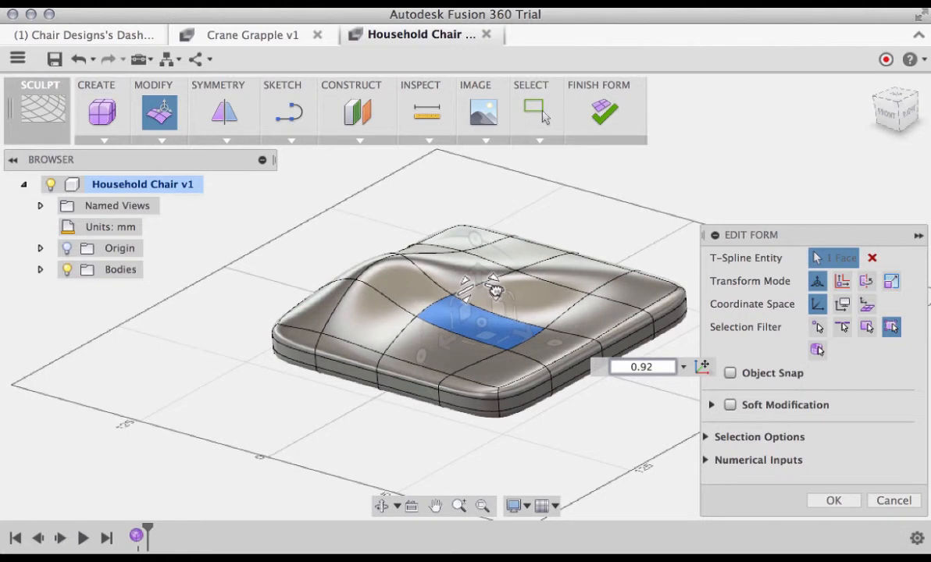
{"action": "left_click_drag", "start_coordinate": [484, 326], "coordinate": [490, 304]}
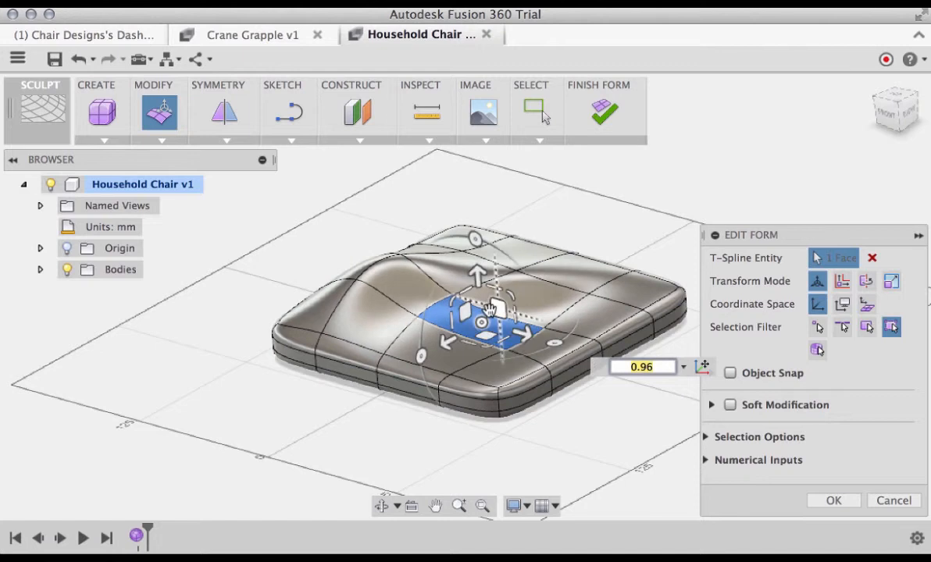
{"action": "left_click_drag", "start_coordinate": [473, 237], "coordinate": [499, 250]}
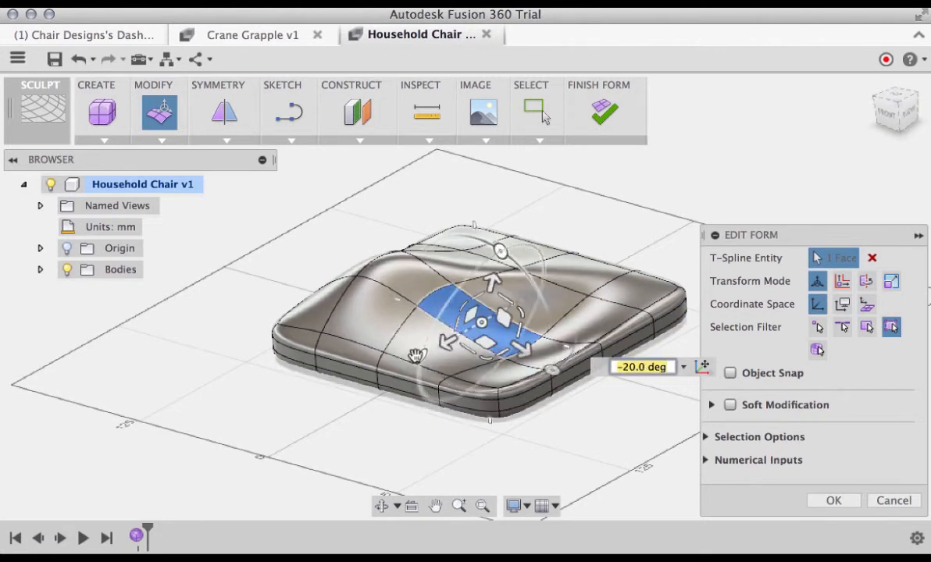
{"action": "mouse_move", "coordinate": [423, 356]}
{"action": "left_mouse_down"}
{"action": "mouse_move", "coordinate": [438, 274]}
{"action": "mouse_move", "coordinate": [424, 355]}
{"action": "left_mouse_up"}
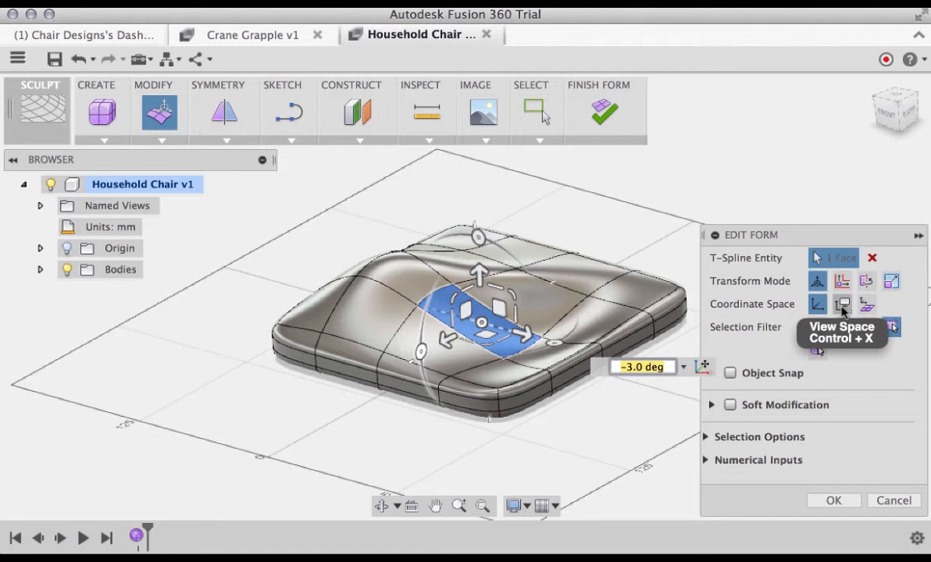
Shift the central top face by about -2 mm in View Space, try the face-aligned coordinate space, and restore the world coordinate space
{"action": "left_click", "coordinate": [842, 307]}
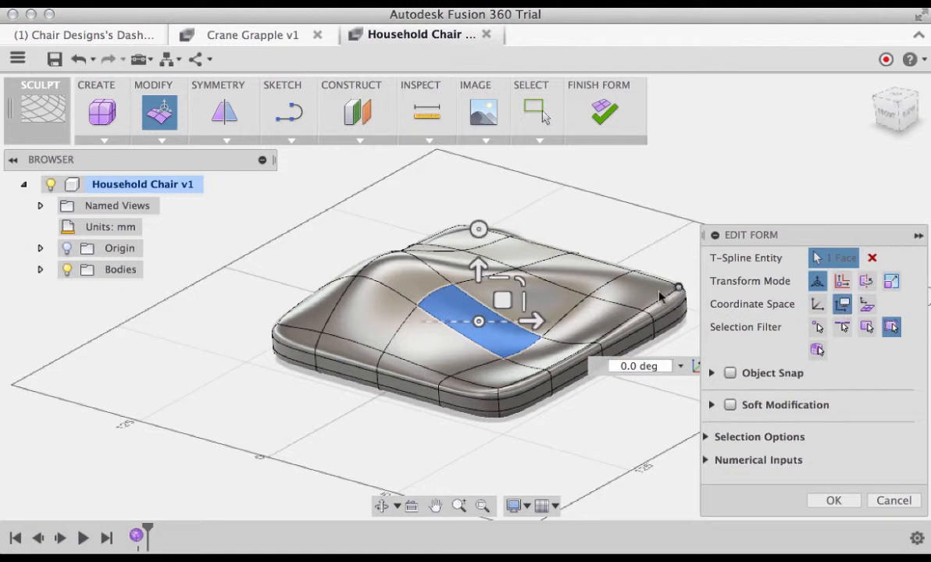
{"action": "mouse_move", "coordinate": [502, 299]}
{"action": "left_mouse_down"}
{"action": "mouse_move", "coordinate": [528, 284]}
{"action": "mouse_move", "coordinate": [509, 275]}
{"action": "mouse_move", "coordinate": [499, 293]}
{"action": "left_mouse_up"}
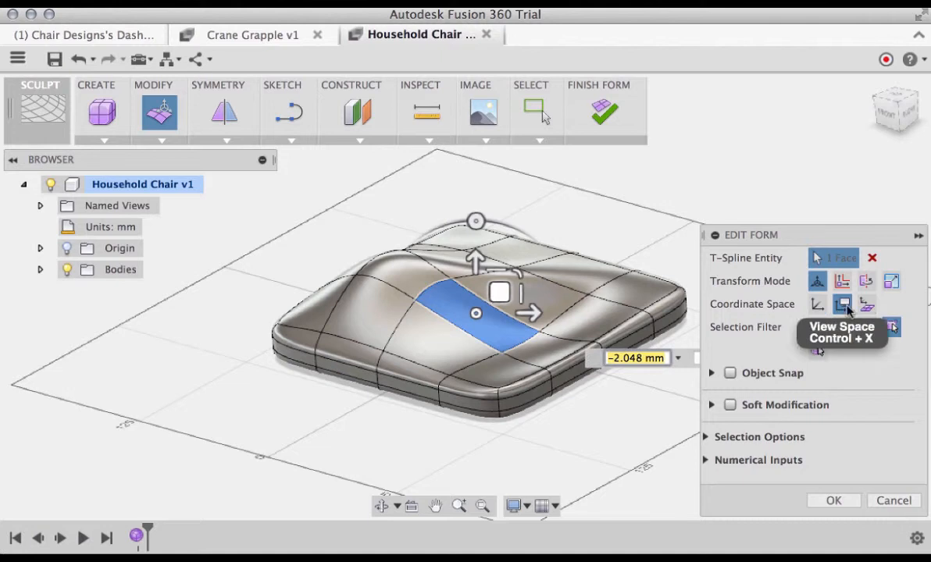
{"action": "left_click", "coordinate": [866, 305]}
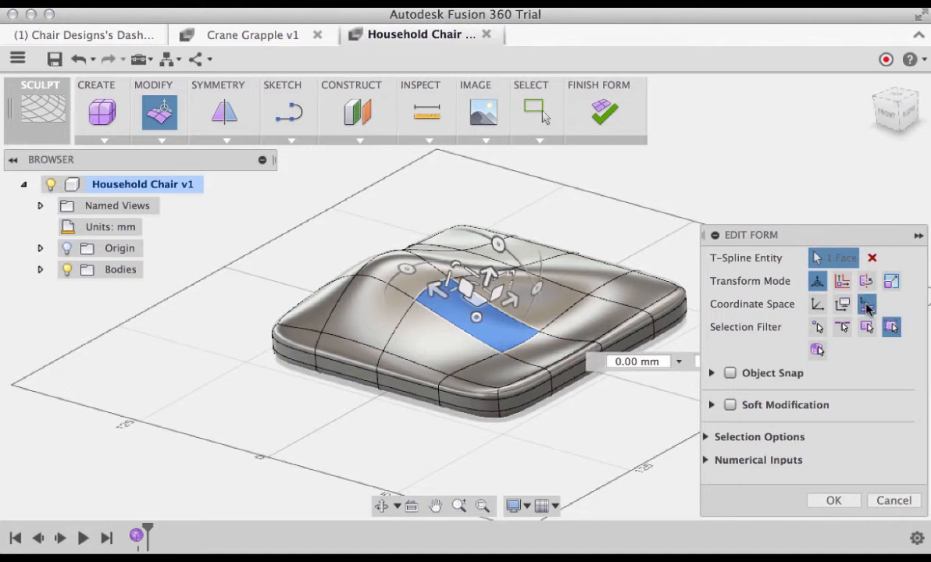
{"action": "mouse_move", "coordinate": [489, 274]}
{"action": "left_mouse_down"}
{"action": "mouse_move", "coordinate": [500, 248]}
{"action": "mouse_move", "coordinate": [488, 272]}
{"action": "left_mouse_up"}
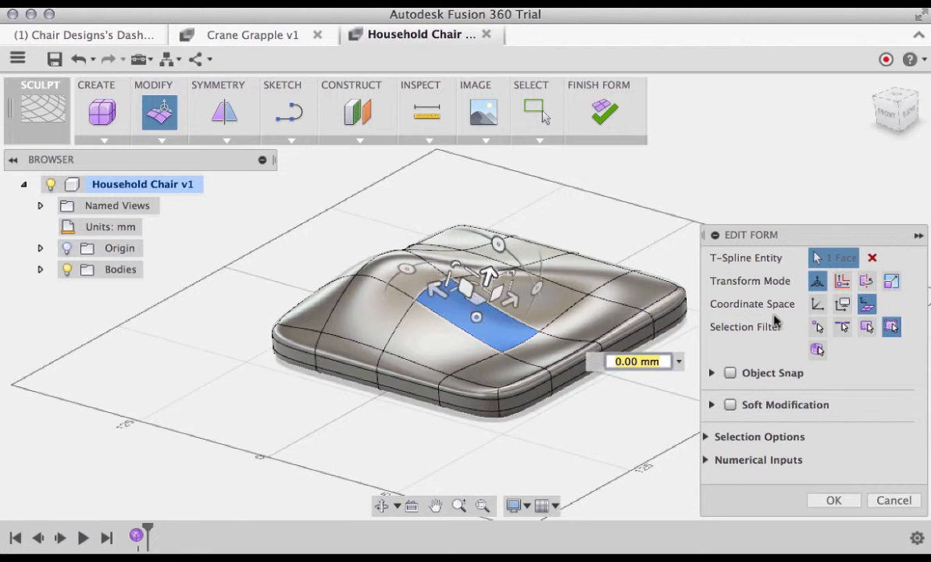
{"action": "left_click", "coordinate": [817, 305]}
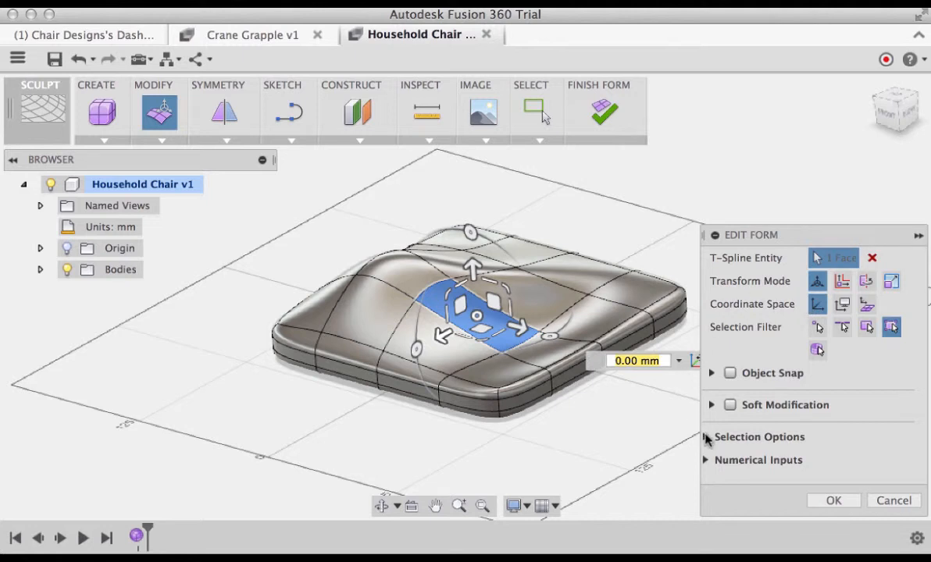
Expand the Edit Form selection options, clear the face selection and finish the form edit
{"action": "left_click", "coordinate": [705, 437]}
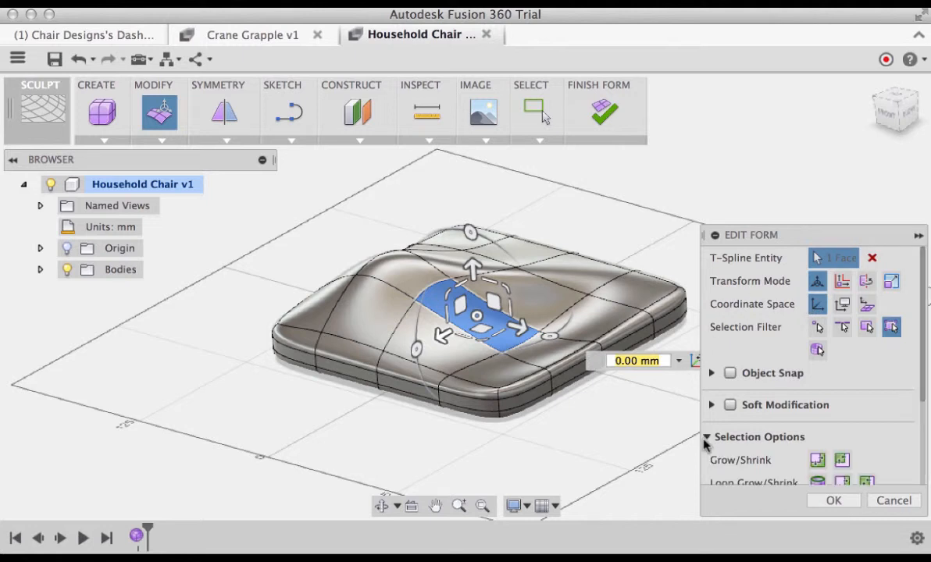
{"action": "left_click", "coordinate": [637, 240]}
{"action": "right_click", "coordinate": [600, 219]}
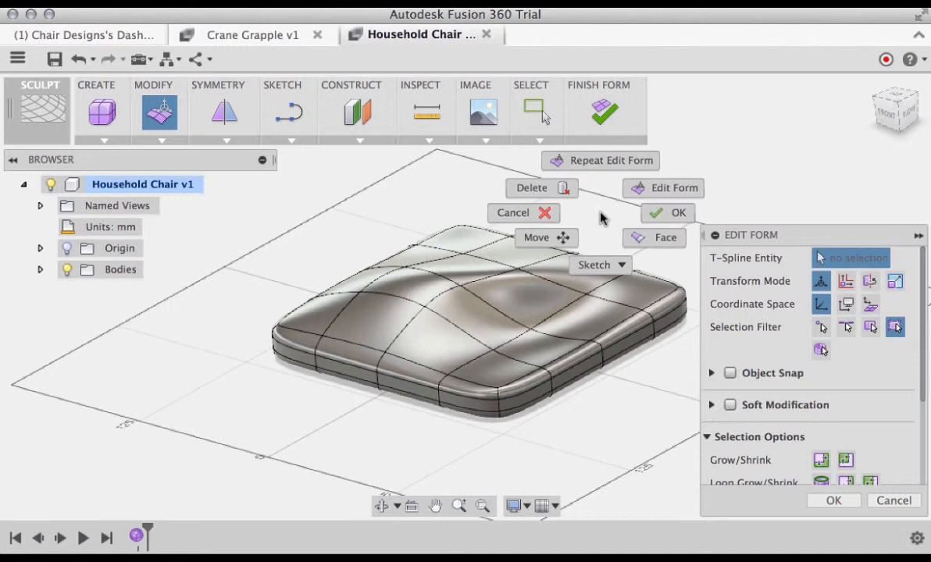
{"action": "left_click", "coordinate": [652, 213]}
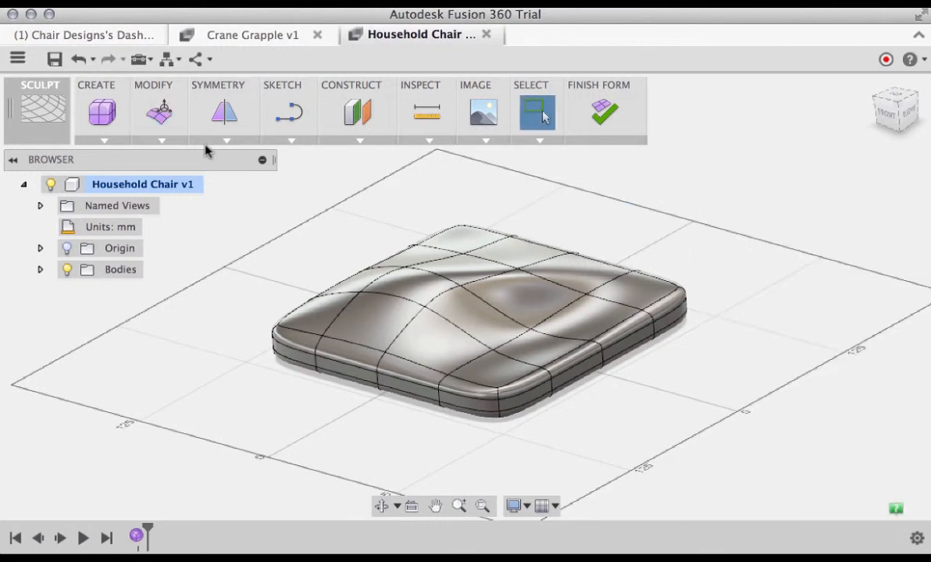
Undo every Edit Form change back to the plain, undeformed T-spline box
{"action": "left_click", "coordinate": [79, 62]}
{"action": "left_click", "coordinate": [80, 66]}
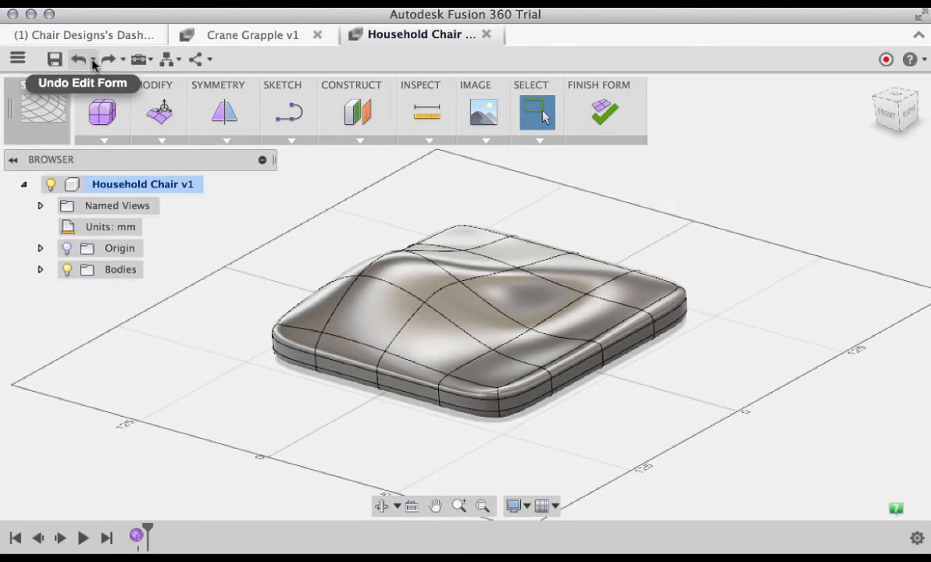
{"action": "left_click", "coordinate": [93, 60]}
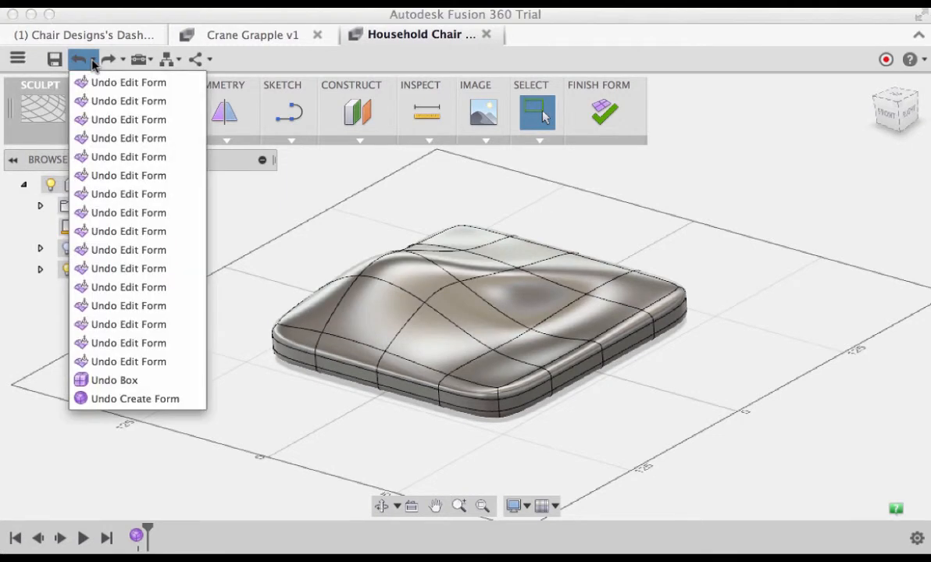
{"action": "left_click", "coordinate": [117, 363]}
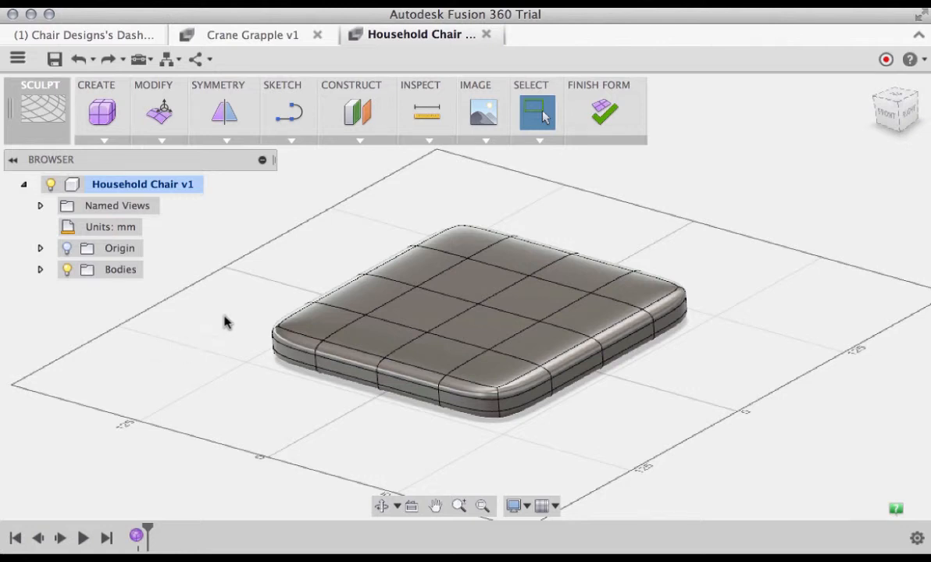
Add Mirror - Internal symmetry along the box's length using the two adjacent middle top faces near the front edge
{"action": "left_click", "coordinate": [226, 140]}
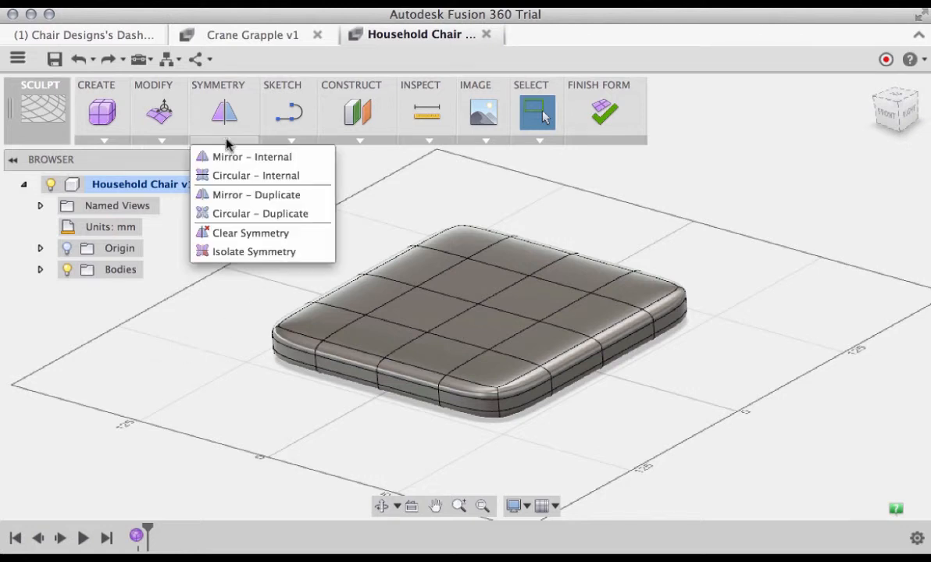
{"action": "left_click", "coordinate": [230, 158]}
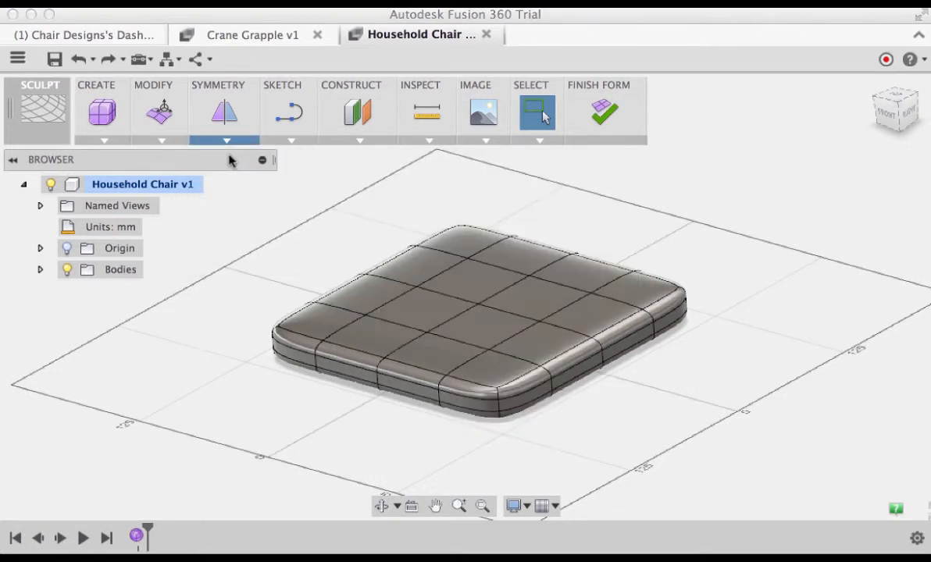
{"action": "left_click", "coordinate": [380, 334]}
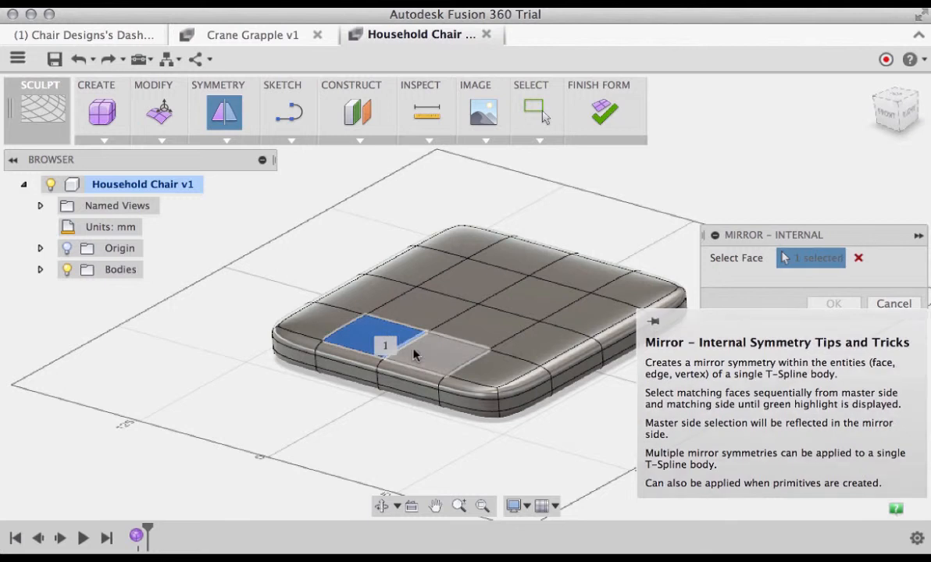
{"action": "left_click", "coordinate": [426, 360]}
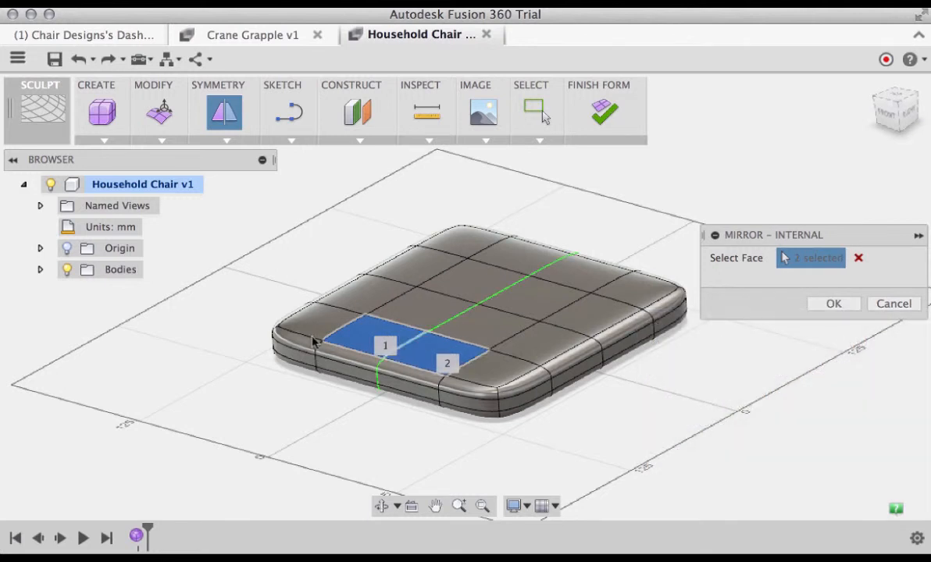
{"action": "right_click", "coordinate": [265, 264]}
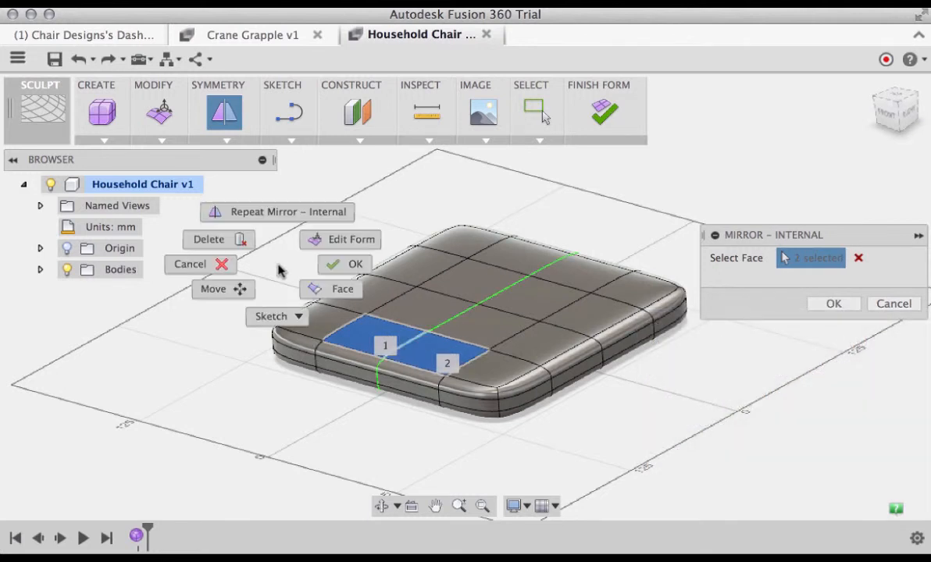
{"action": "left_click", "coordinate": [329, 268]}
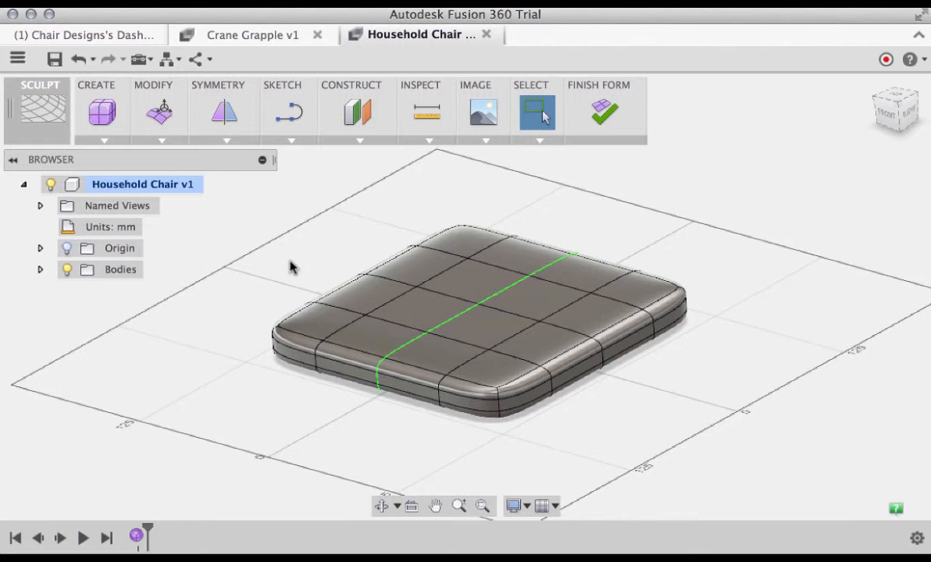
Add a second Mirror - Internal symmetry across the first, using the two adjacent middle top faces along the side edge
{"action": "right_click", "coordinate": [291, 267]}
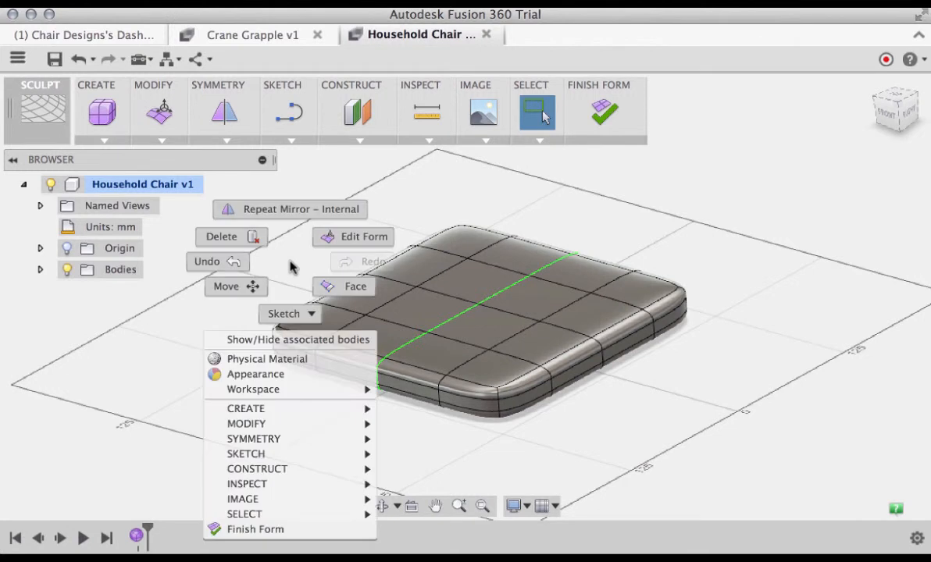
{"action": "left_click", "coordinate": [286, 211]}
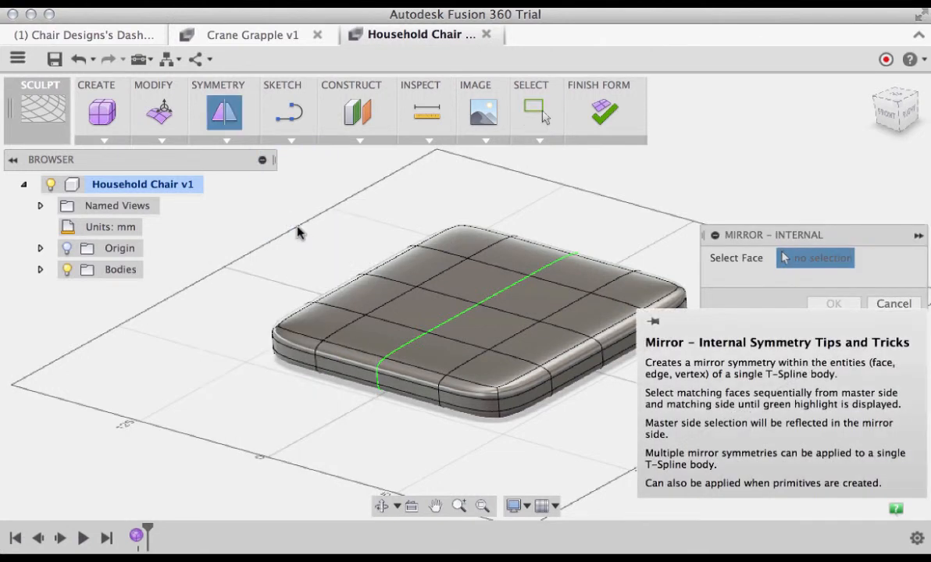
{"action": "left_click", "coordinate": [370, 295]}
{"action": "left_click", "coordinate": [404, 266]}
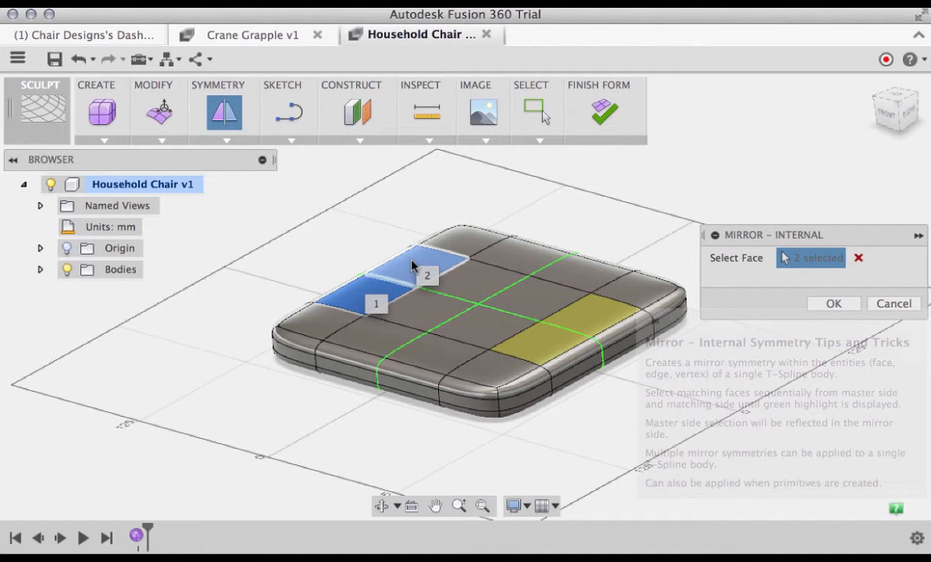
{"action": "right_click", "coordinate": [314, 266]}
{"action": "left_click", "coordinate": [362, 260]}
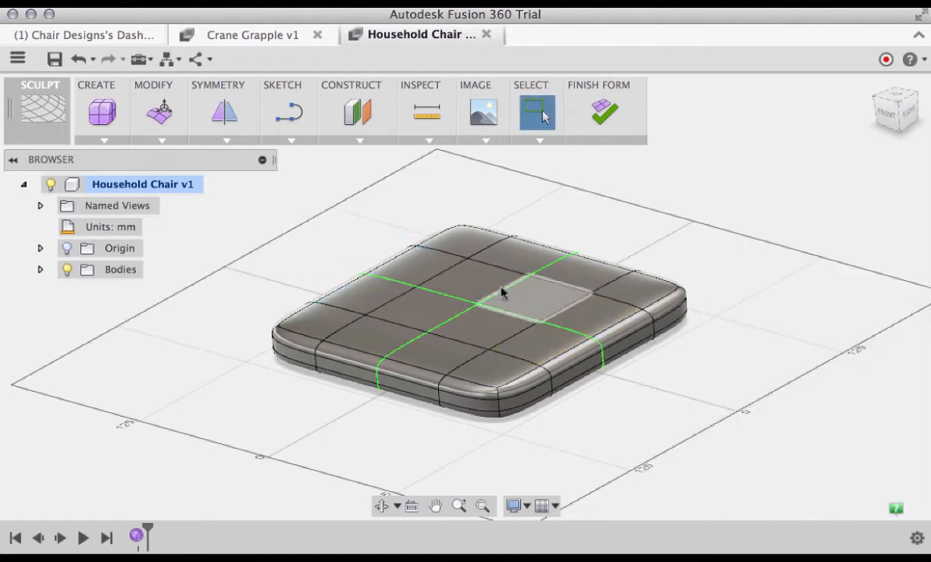
Use Edit Form to pull a corner face on the seat's underside down by 20 mm
{"action": "left_click", "coordinate": [899, 130]}
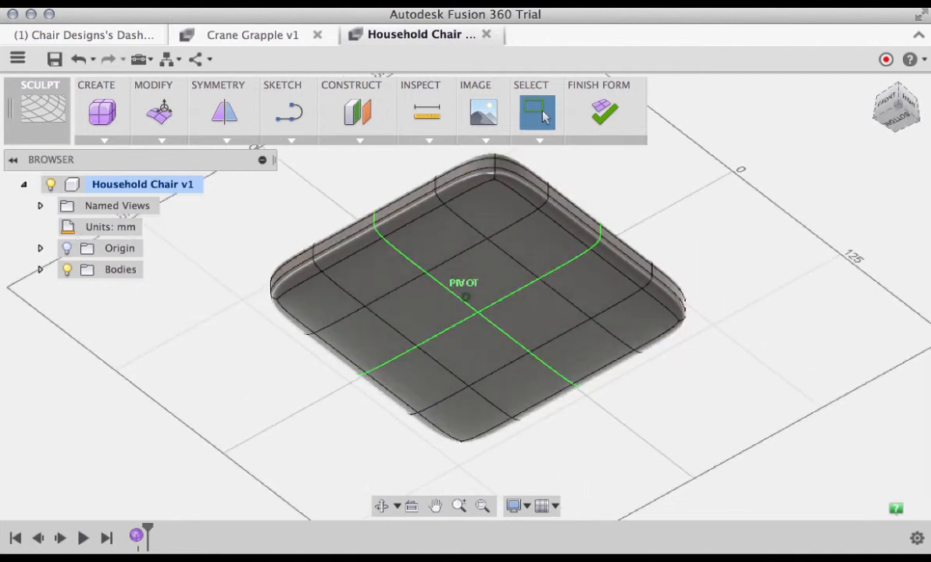
{"action": "right_click", "coordinate": [651, 202]}
{"action": "left_click", "coordinate": [706, 171]}
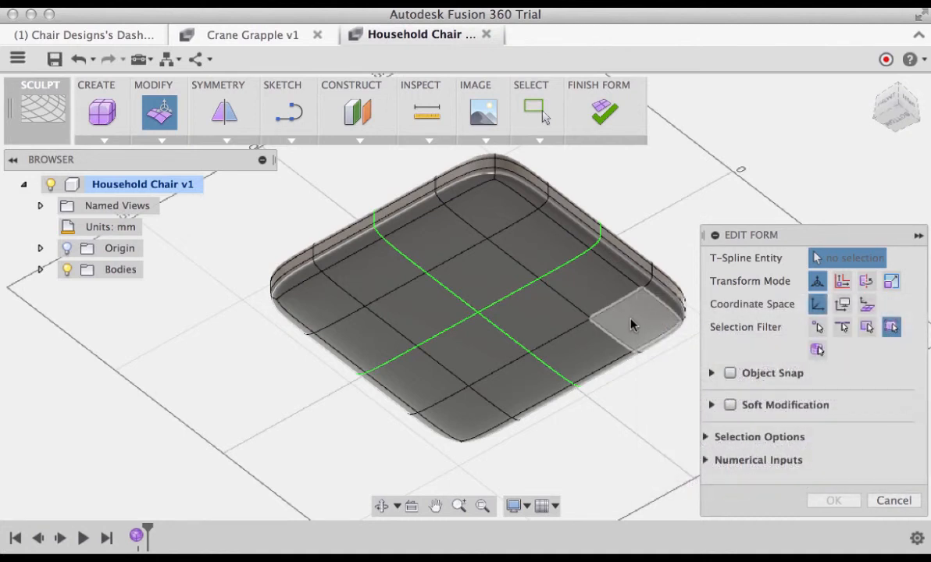
{"action": "left_click", "coordinate": [632, 325]}
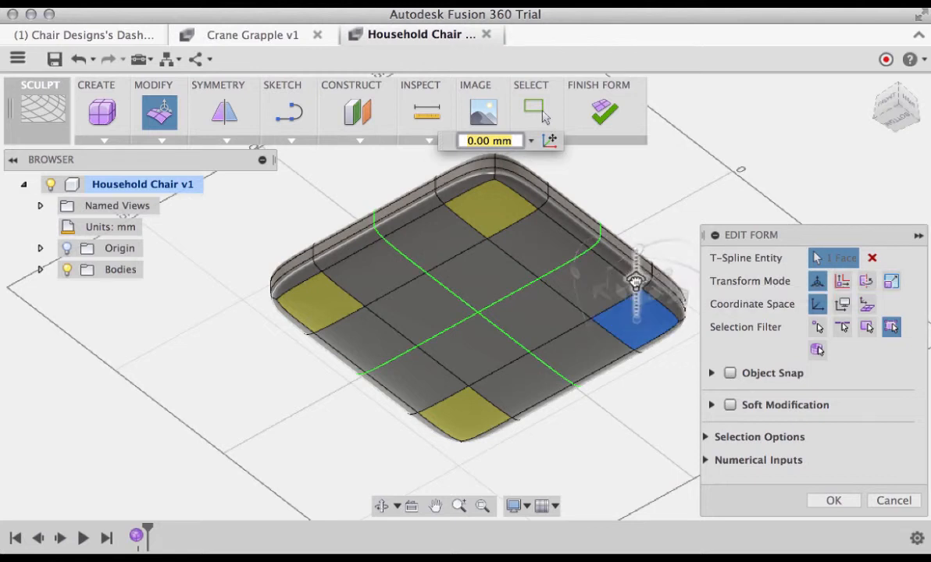
{"action": "mouse_move", "coordinate": [636, 280]}
{"action": "left_mouse_down"}
{"action": "mouse_move", "coordinate": [610, 362]}
{"action": "mouse_move", "coordinate": [636, 282]}
{"action": "left_mouse_up"}
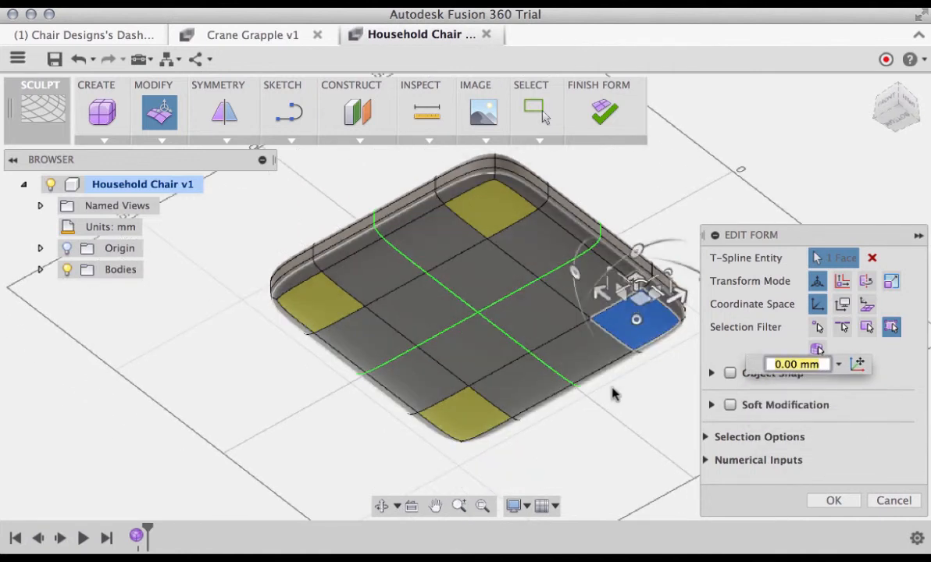
{"action": "scroll", "coordinate": [615, 395], "scroll_direction": "up", "scroll_amount": 8, "text": "shift"}
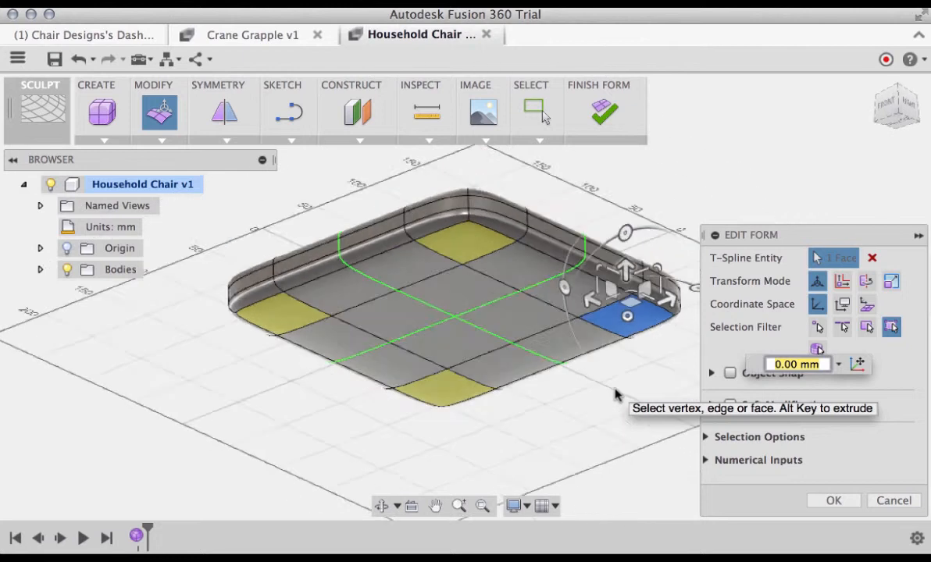
{"action": "scroll", "coordinate": [617, 404], "scroll_direction": "up", "scroll_amount": 4, "text": "shift"}
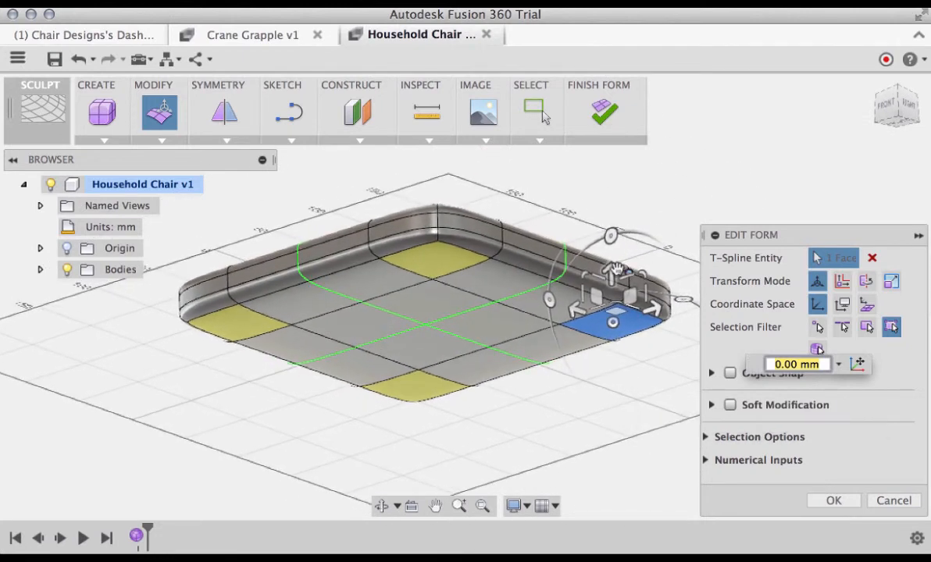
{"action": "left_click_drag", "start_coordinate": [608, 270], "coordinate": [610, 301]}
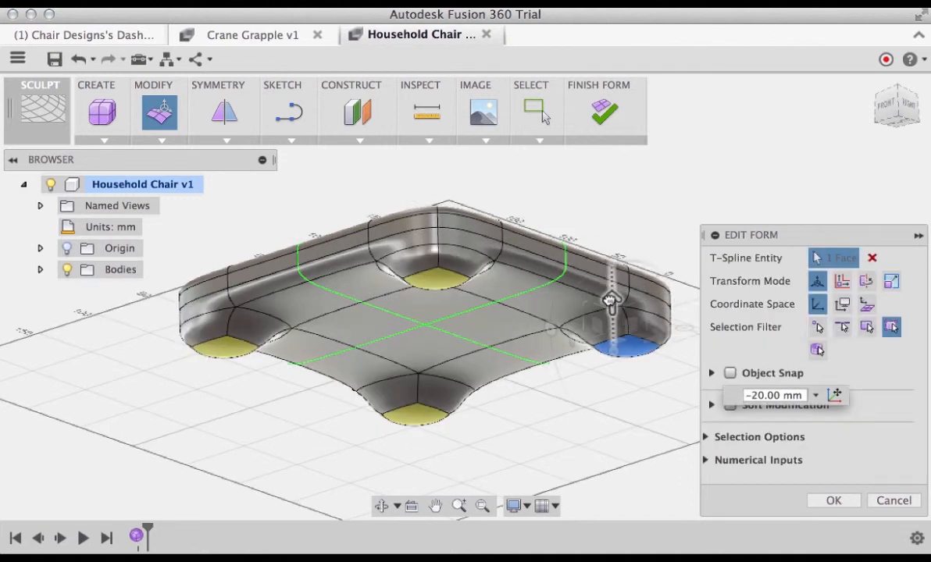
Extrude the corner face on the seat's underside down by 100 mm to form the symmetric legs
{"action": "left_click_drag", "start_coordinate": [610, 302], "coordinate": [590, 485]}
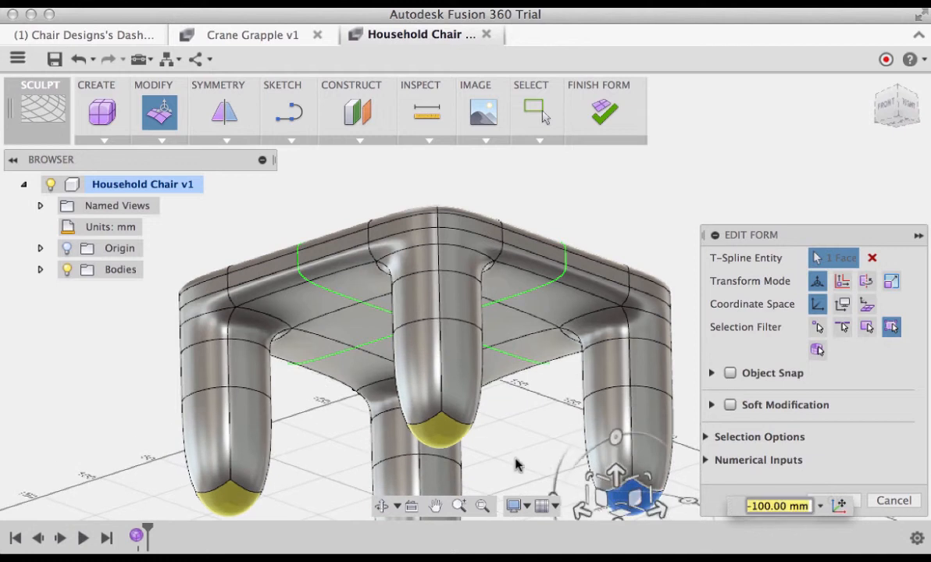
{"action": "scroll", "coordinate": [517, 463], "scroll_direction": "down", "scroll_amount": 5}
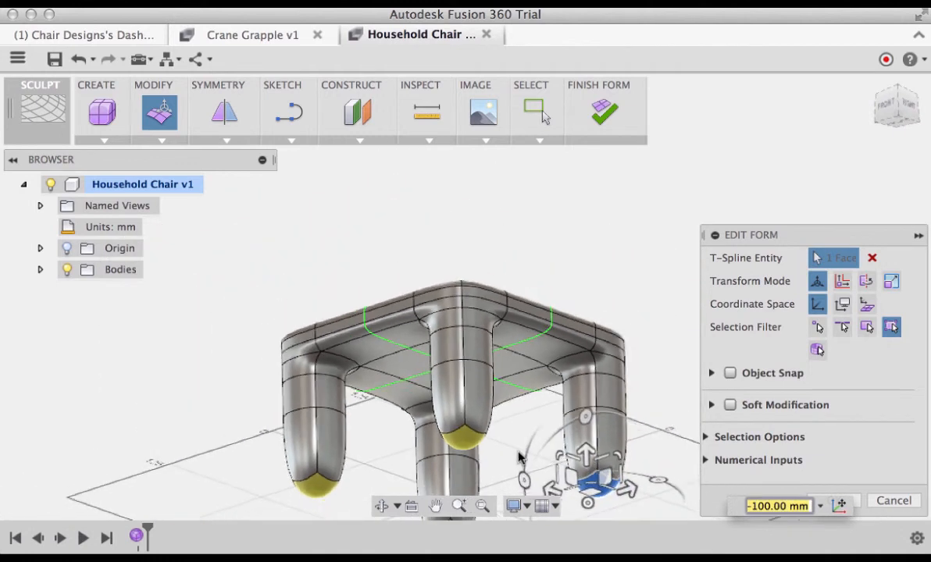
{"action": "right_click", "coordinate": [524, 437]}
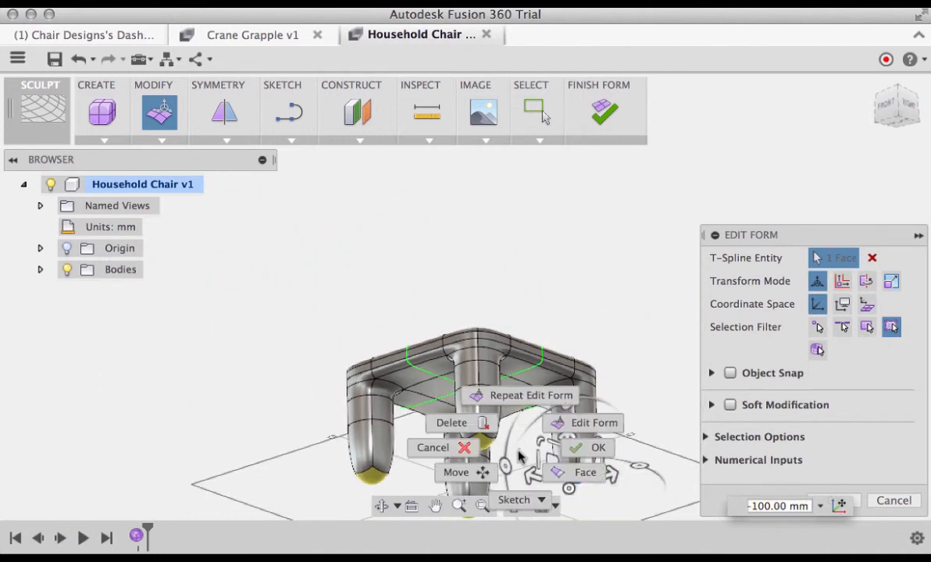
{"action": "left_click", "coordinate": [520, 449]}
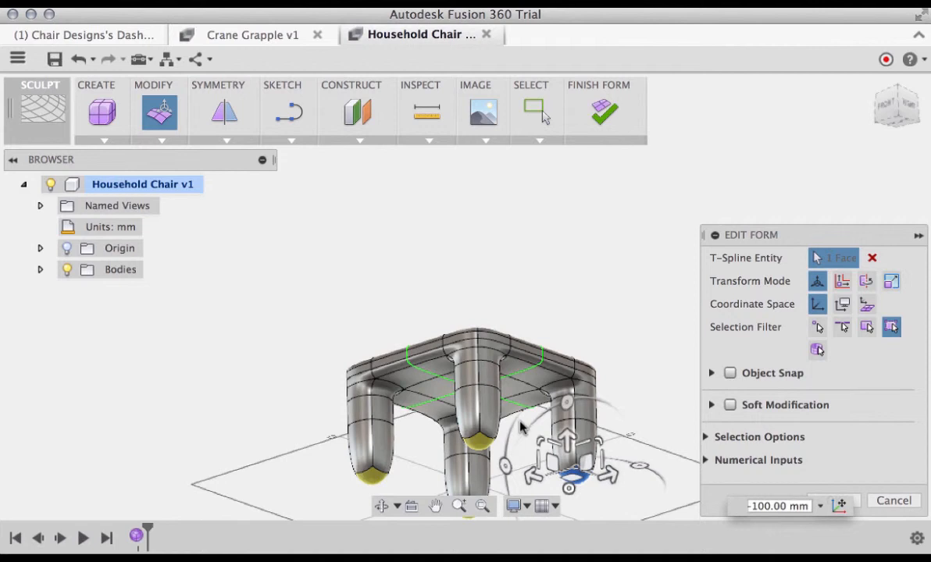
{"action": "scroll", "coordinate": [535, 451], "scroll_direction": "down", "scroll_amount": 5}
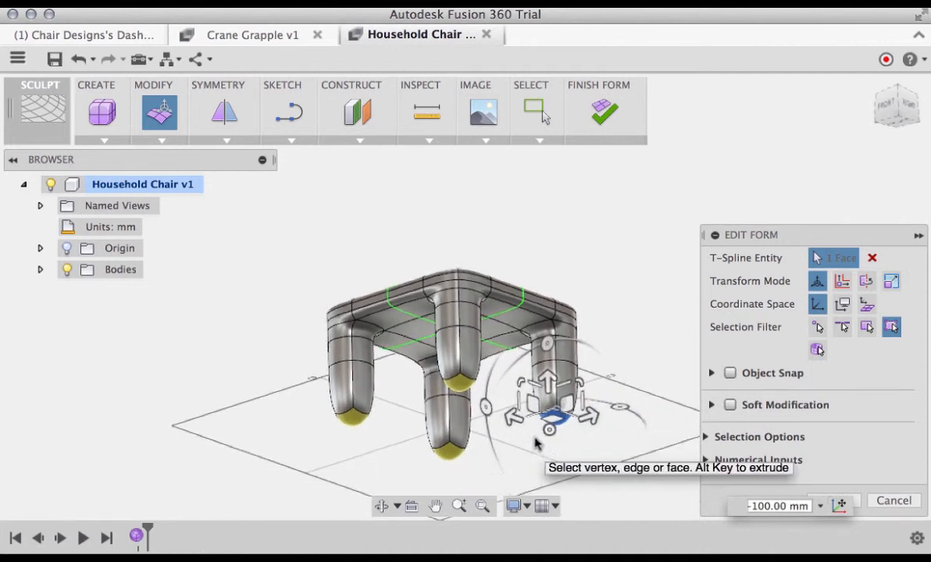
{"action": "scroll", "coordinate": [535, 441], "scroll_direction": "down", "scroll_amount": 2}
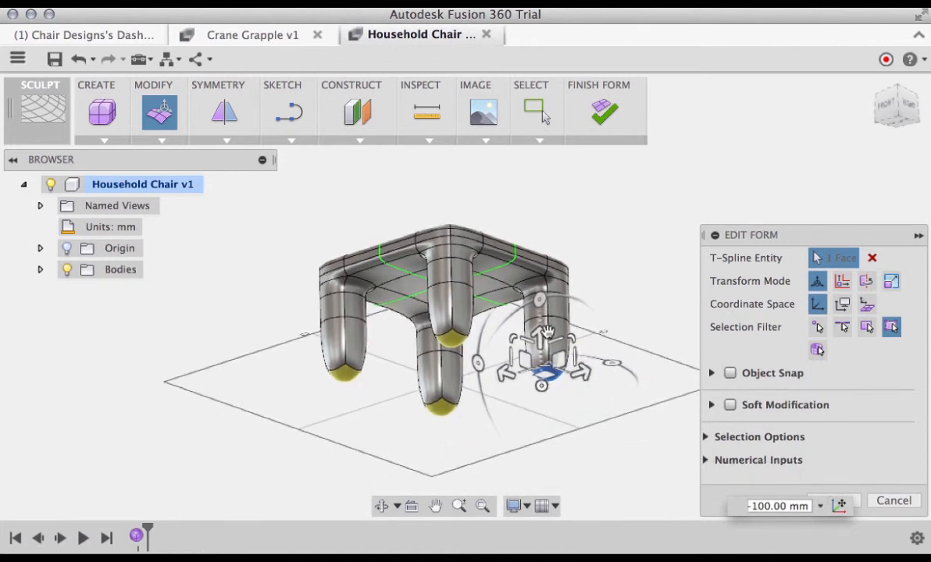
Extrude the leg's end face down another 100 mm and add one more short extrusion to flatten the foot
{"action": "left_click_drag", "start_coordinate": [541, 332], "coordinate": [540, 337]}
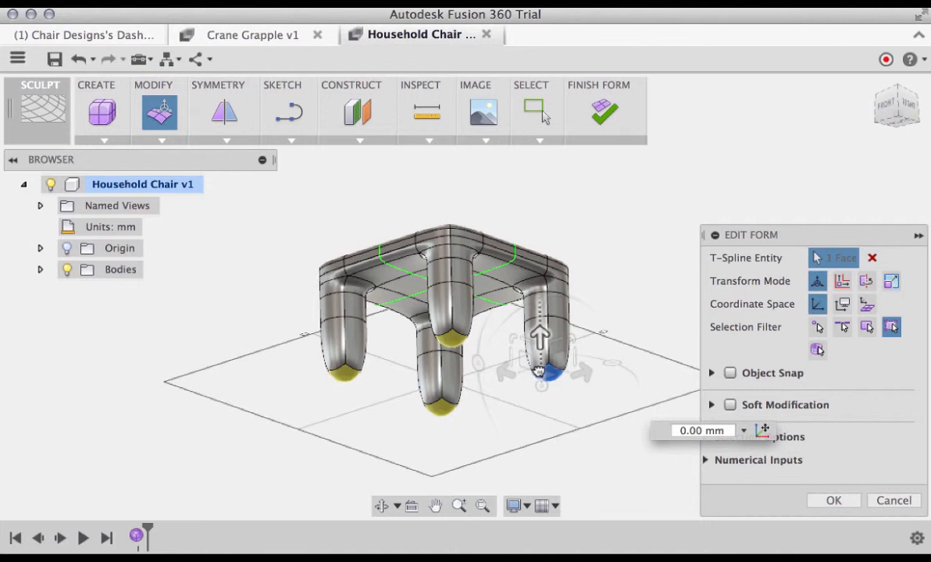
{"action": "left_click_drag", "start_coordinate": [538, 371], "coordinate": [534, 409]}
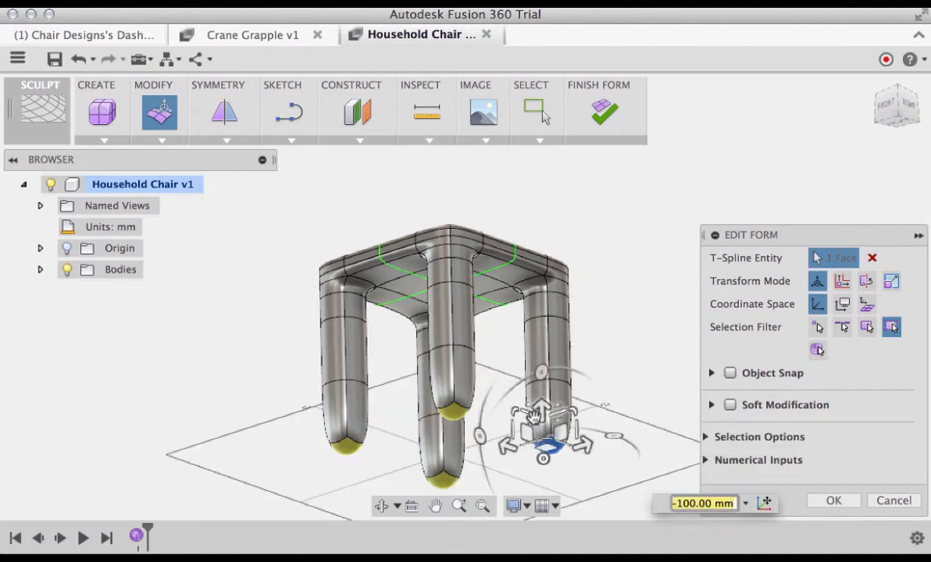
{"action": "mouse_move", "coordinate": [539, 411]}
{"action": "left_mouse_down"}
{"action": "mouse_move", "coordinate": [541, 444]}
{"action": "mouse_move", "coordinate": [552, 419]}
{"action": "left_mouse_up"}
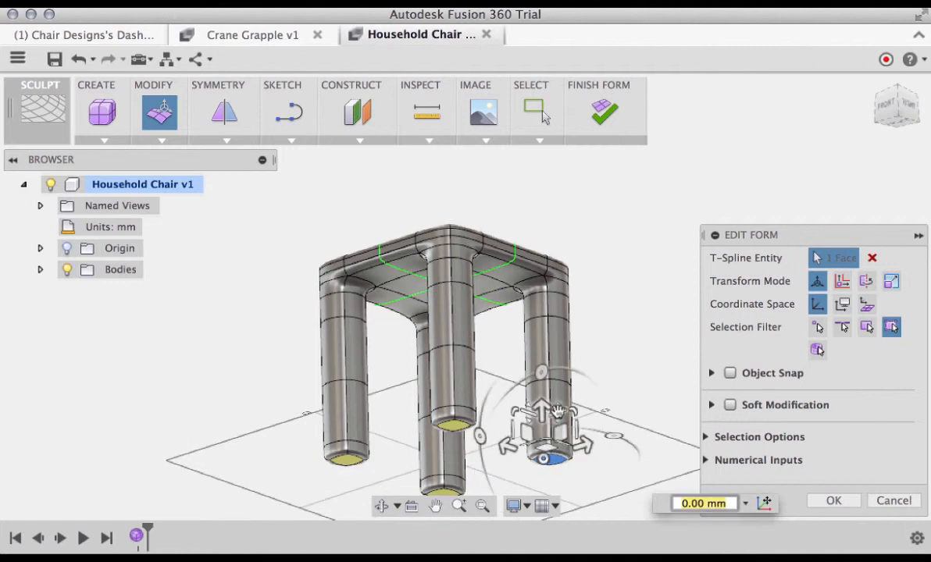
{"action": "scroll", "coordinate": [596, 493], "scroll_direction": "up", "scroll_amount": 1}
{"action": "scroll", "coordinate": [596, 494], "scroll_direction": "up", "scroll_amount": 3}
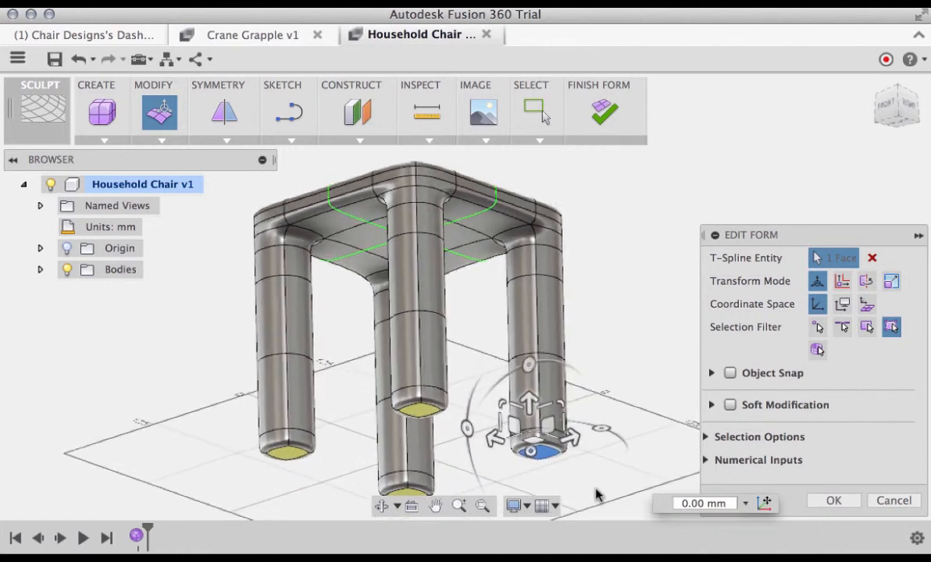
{"action": "right_click", "coordinate": [617, 331]}
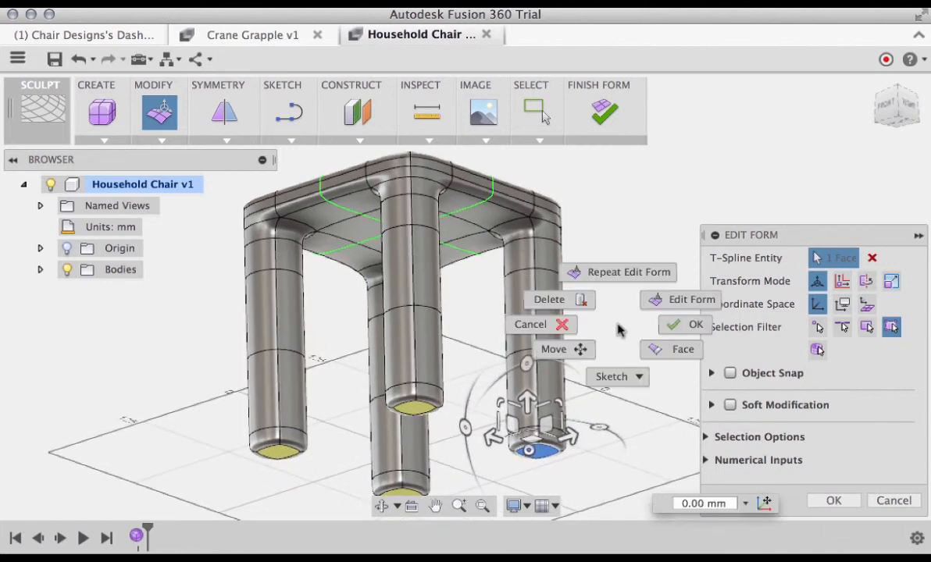
{"action": "left_click", "coordinate": [675, 324]}
{"action": "left_click", "coordinate": [608, 358]}
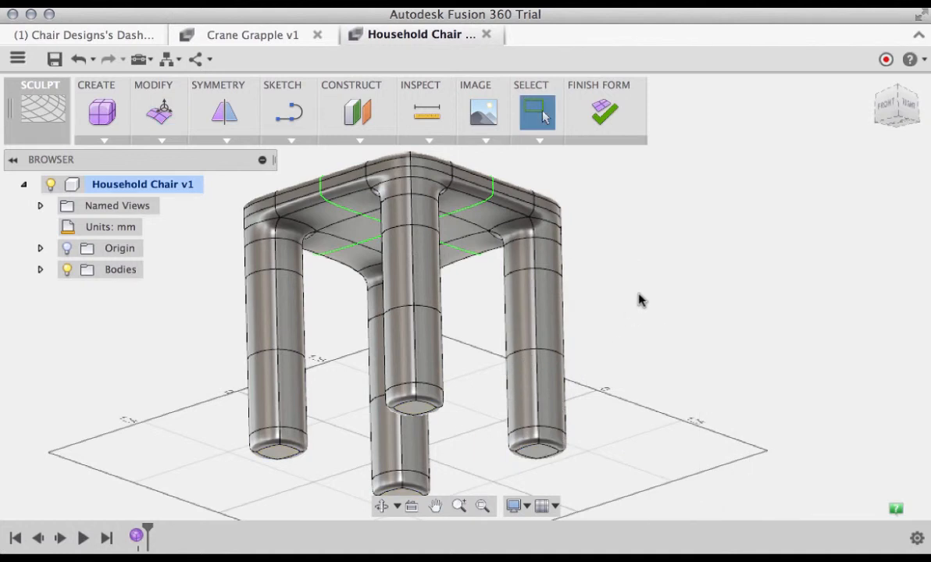
Use Edit Form to scale the four horizontal edge loops around one leg uniformly by about 0.481
{"action": "middle_click_drag", "start_coordinate": [639, 294], "coordinate": [623, 247], "text": "shift"}
{"action": "right_click", "coordinate": [623, 236]}
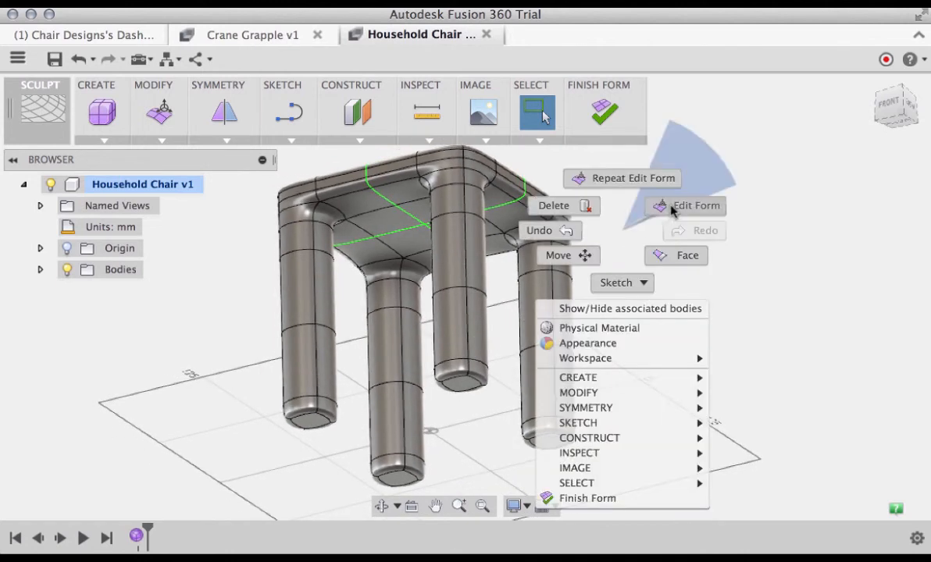
{"action": "left_click", "coordinate": [696, 206]}
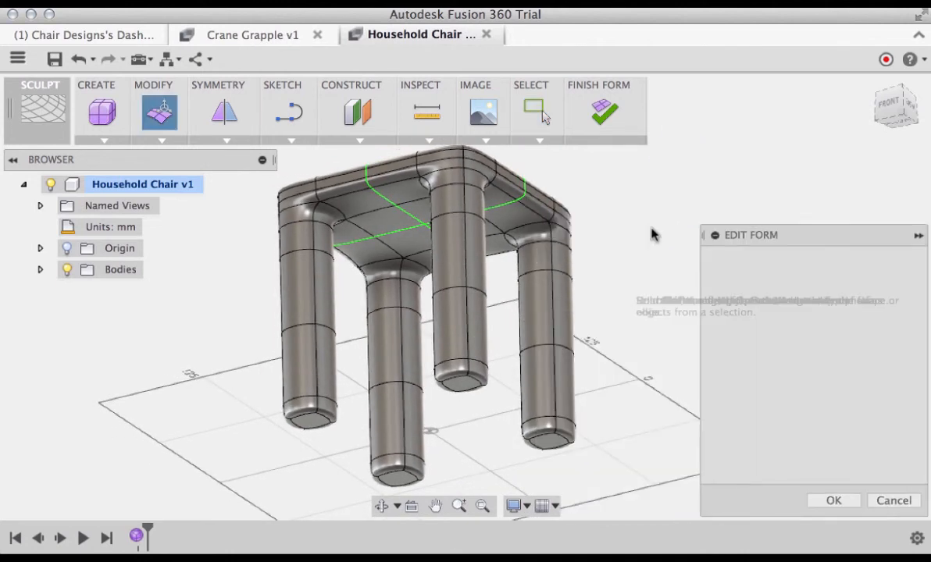
{"action": "double_click", "coordinate": [543, 251]}
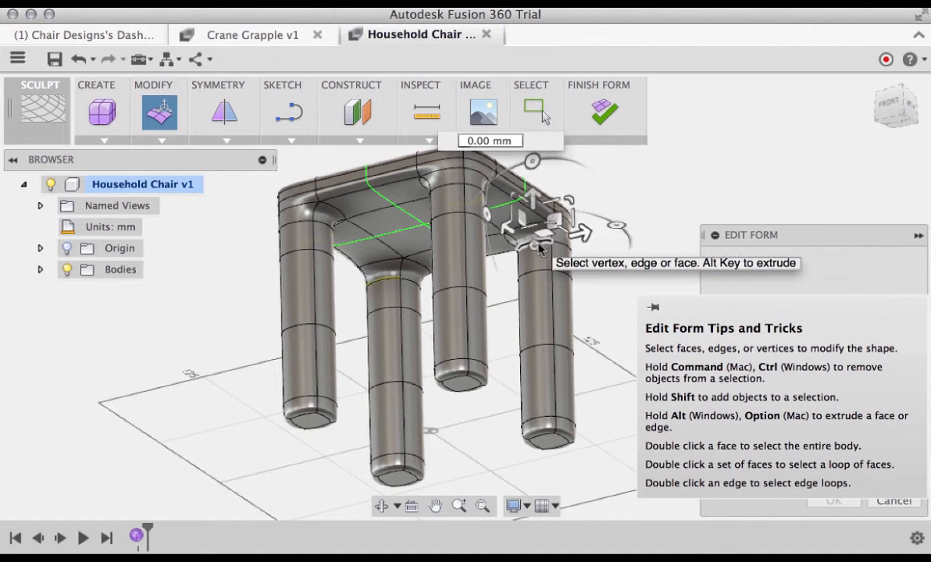
{"action": "double_click", "coordinate": [560, 279], "text": "shift"}
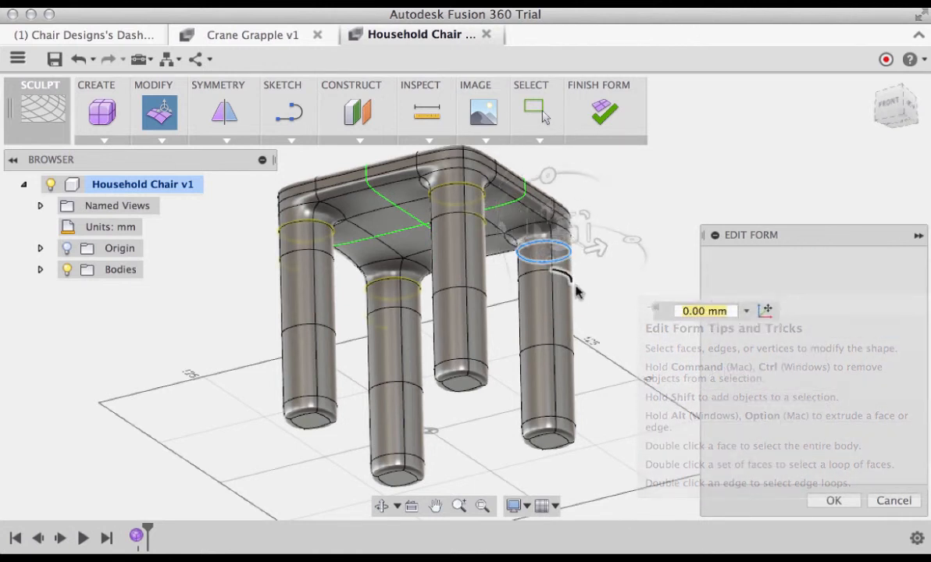
{"action": "double_click", "coordinate": [567, 354], "text": "shift"}
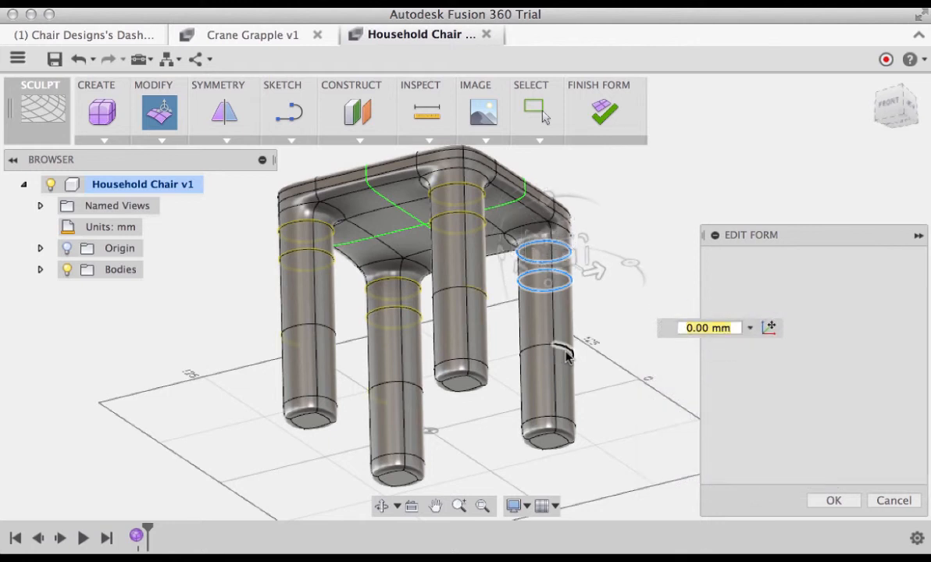
{"action": "double_click", "coordinate": [572, 425], "text": "shift"}
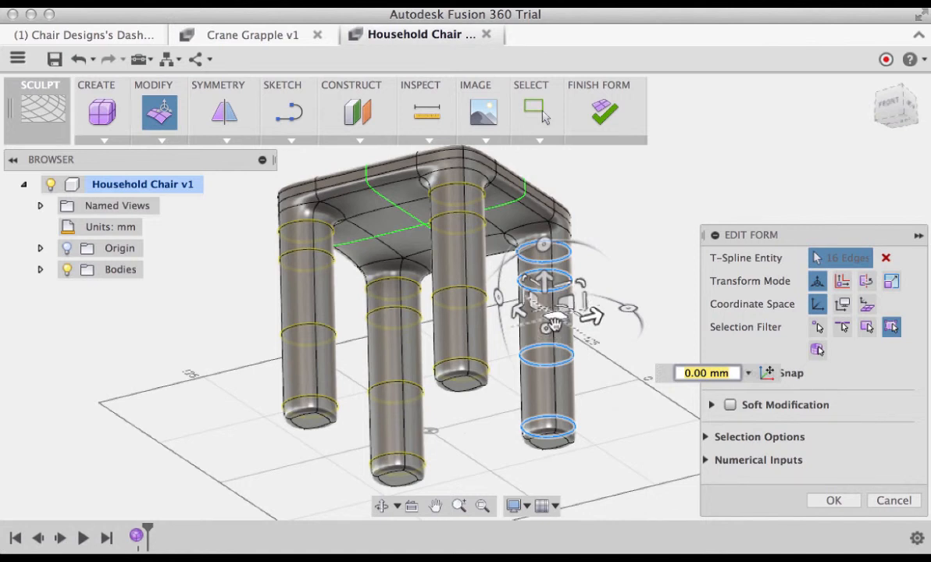
{"action": "left_click_drag", "start_coordinate": [546, 329], "coordinate": [582, 332]}
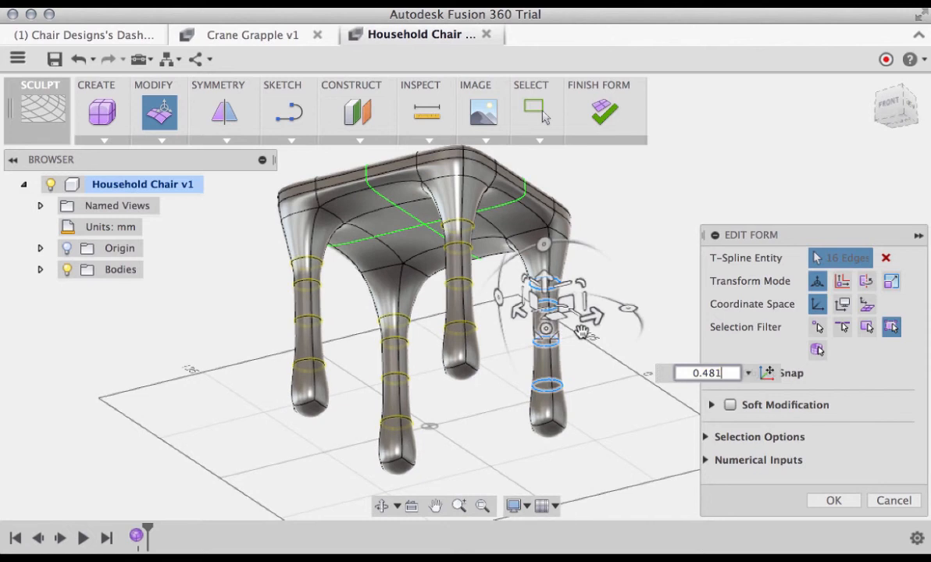
{"action": "left_click", "coordinate": [574, 386]}
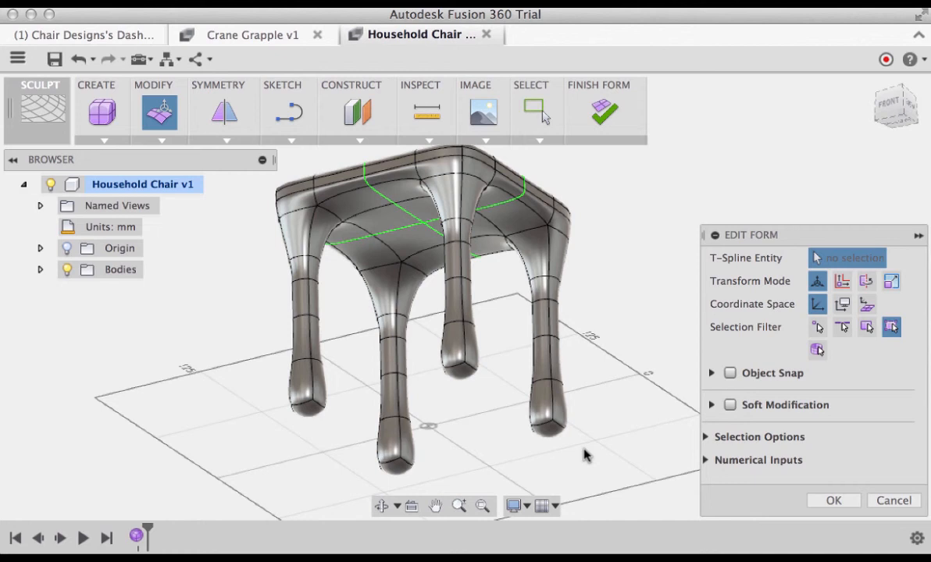
Move the lowest edge loop of the slimmed leg down by 50 mm to shorten the flared foot
{"action": "scroll", "coordinate": [585, 453], "scroll_direction": "up", "scroll_amount": 6}
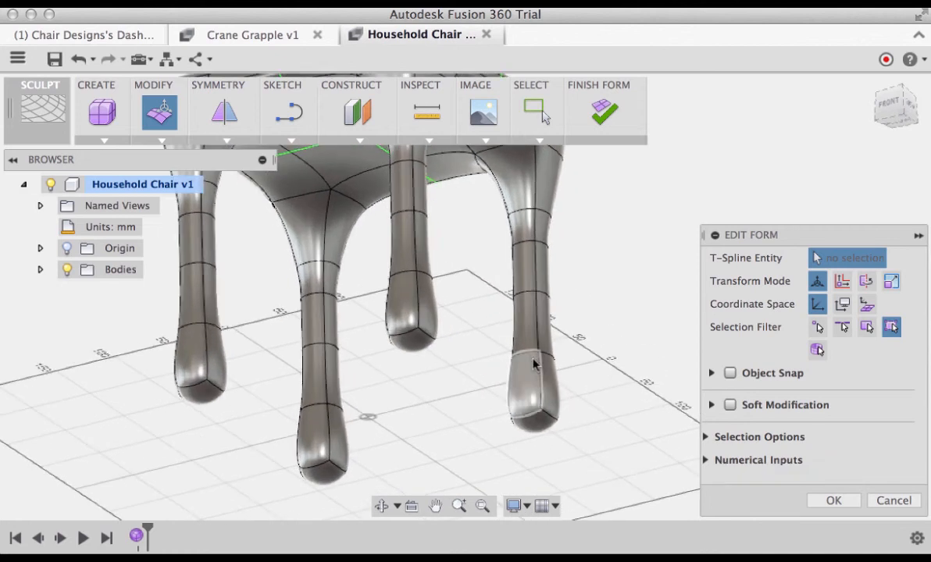
{"action": "double_click", "coordinate": [525, 357]}
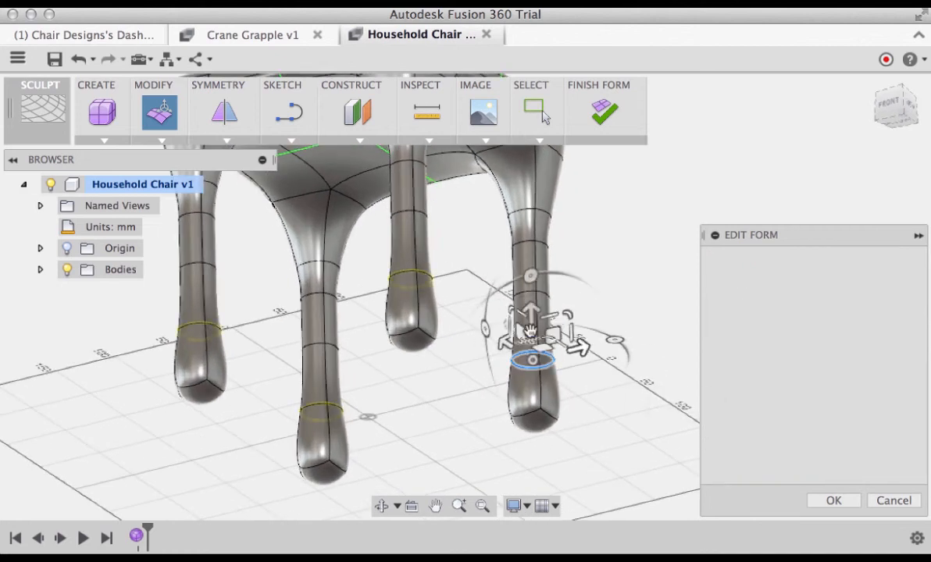
{"action": "left_click_drag", "start_coordinate": [529, 313], "coordinate": [514, 376]}
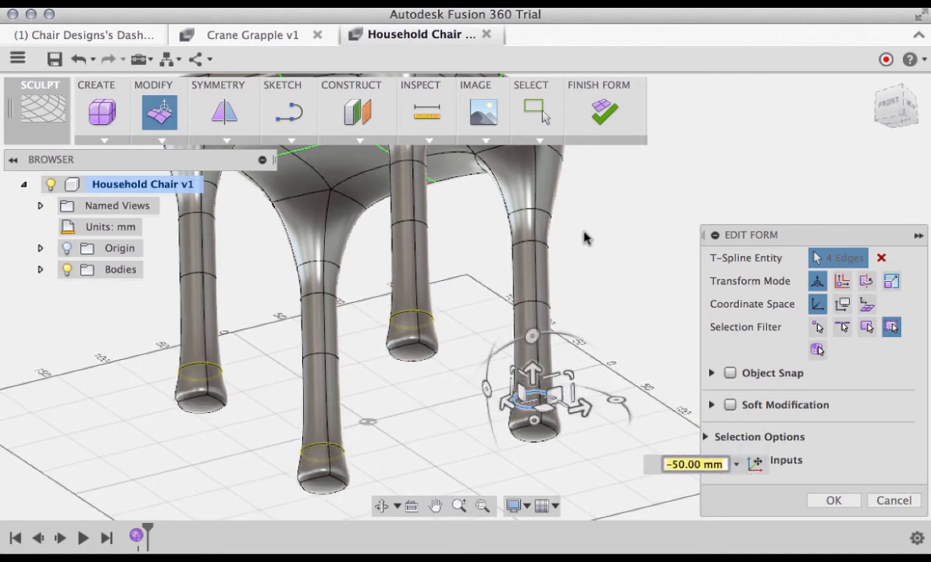
Move the uppermost slimmed edge loop of the leg up toward the seat to tighten the flare beneath it
{"action": "scroll", "coordinate": [587, 238], "scroll_direction": "up", "scroll_amount": 5}
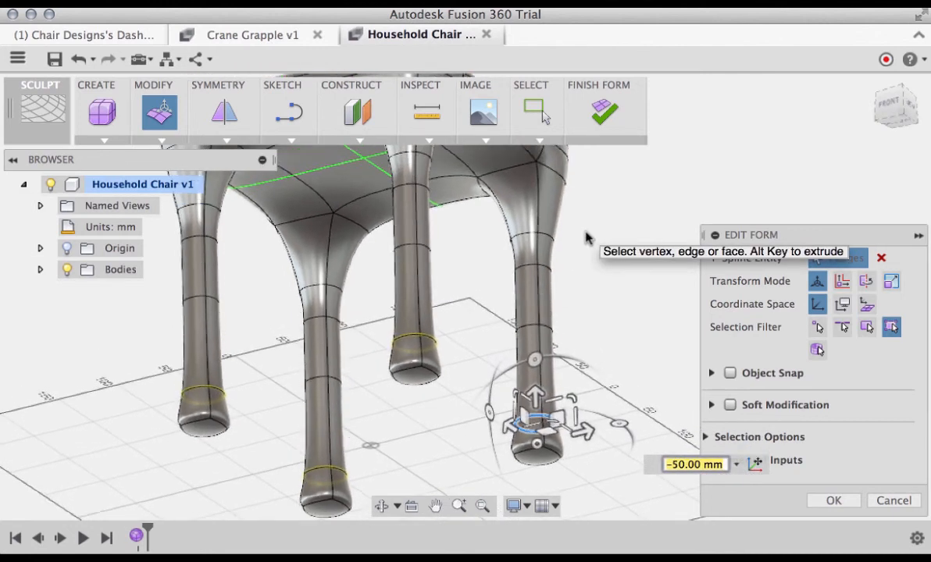
{"action": "scroll", "coordinate": [587, 238], "scroll_direction": "up", "scroll_amount": 3}
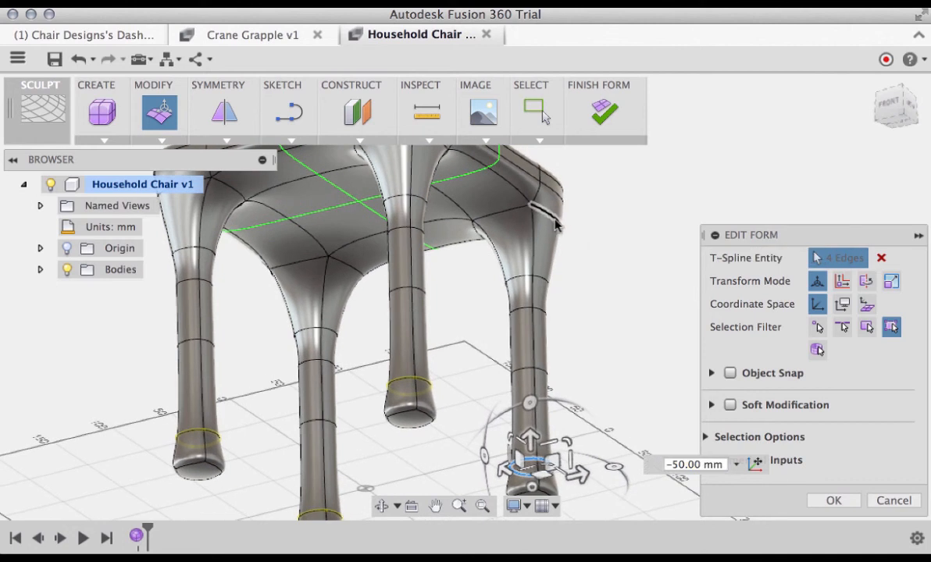
{"action": "left_click", "coordinate": [554, 221]}
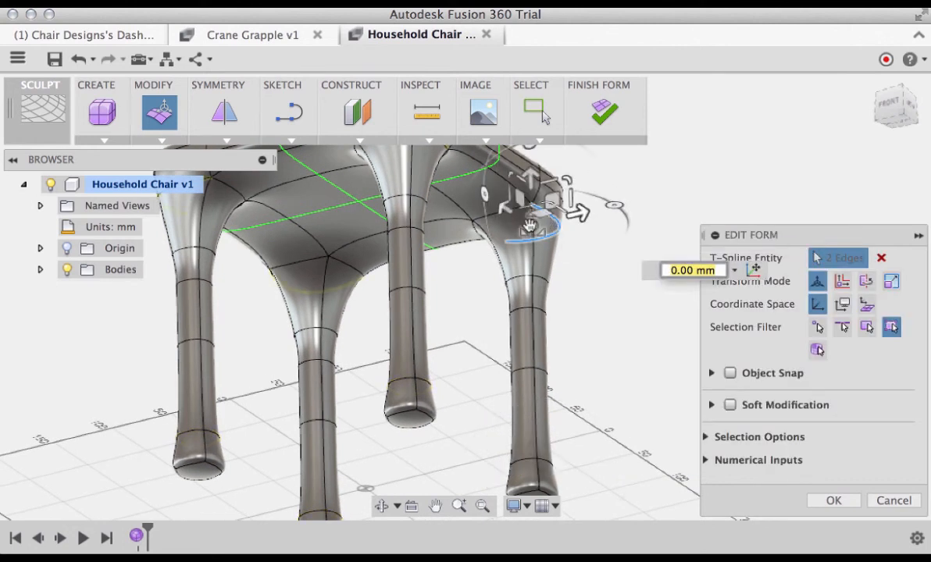
{"action": "double_click", "coordinate": [522, 282]}
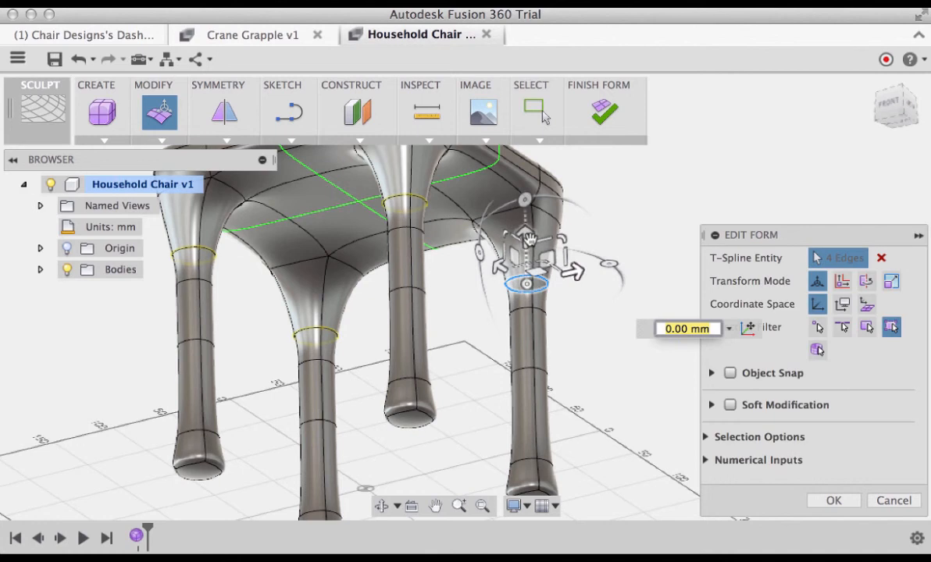
{"action": "left_click_drag", "start_coordinate": [530, 238], "coordinate": [539, 174]}
{"action": "left_click", "coordinate": [592, 306]}
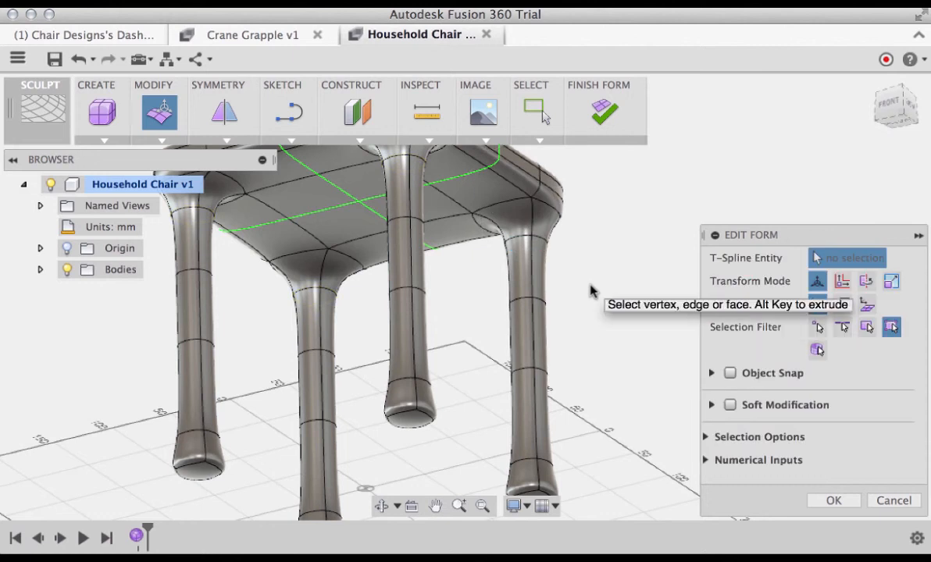
Clear the symmetry from the whole chair body
{"action": "left_click", "coordinate": [904, 101]}
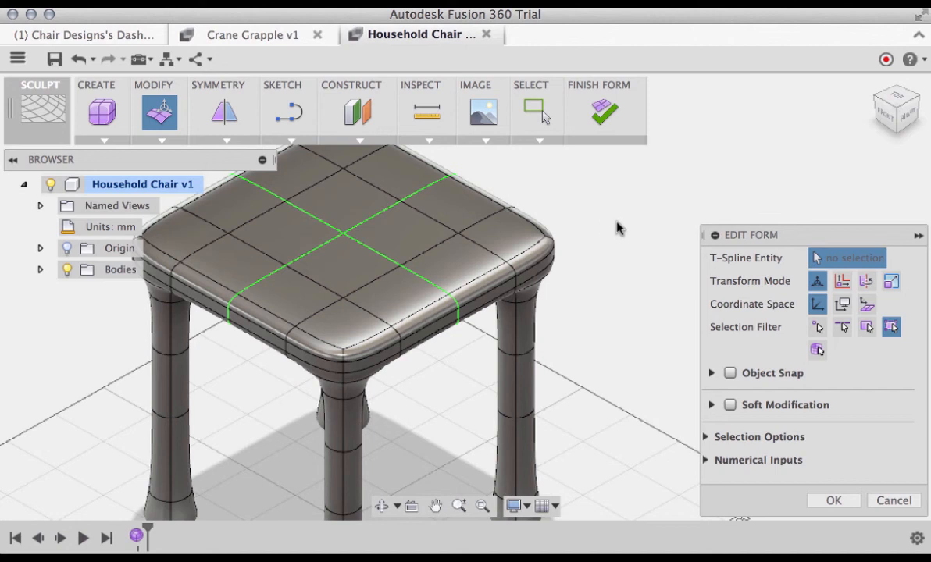
{"action": "scroll", "coordinate": [586, 200], "scroll_direction": "up", "scroll_amount": 1}
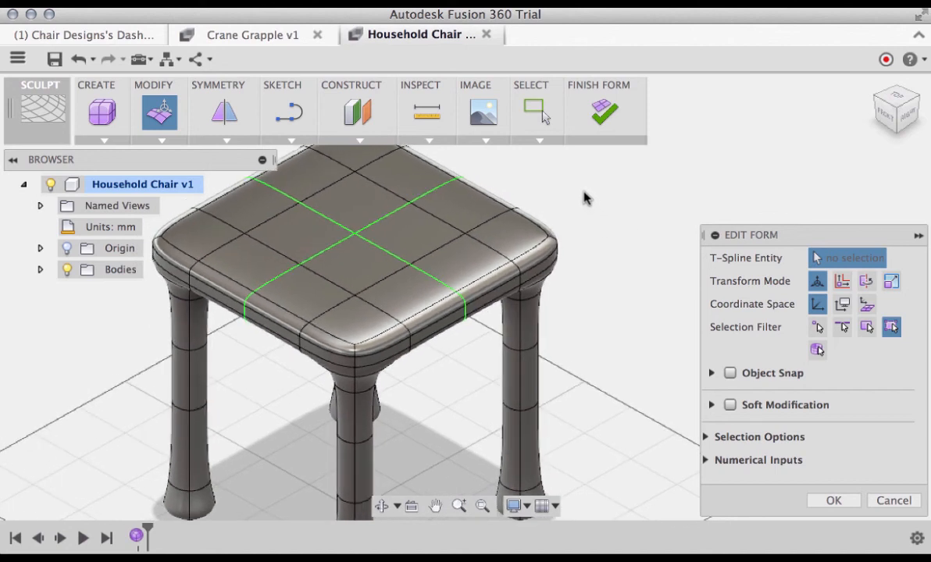
{"action": "scroll", "coordinate": [586, 200], "scroll_direction": "down", "scroll_amount": 2}
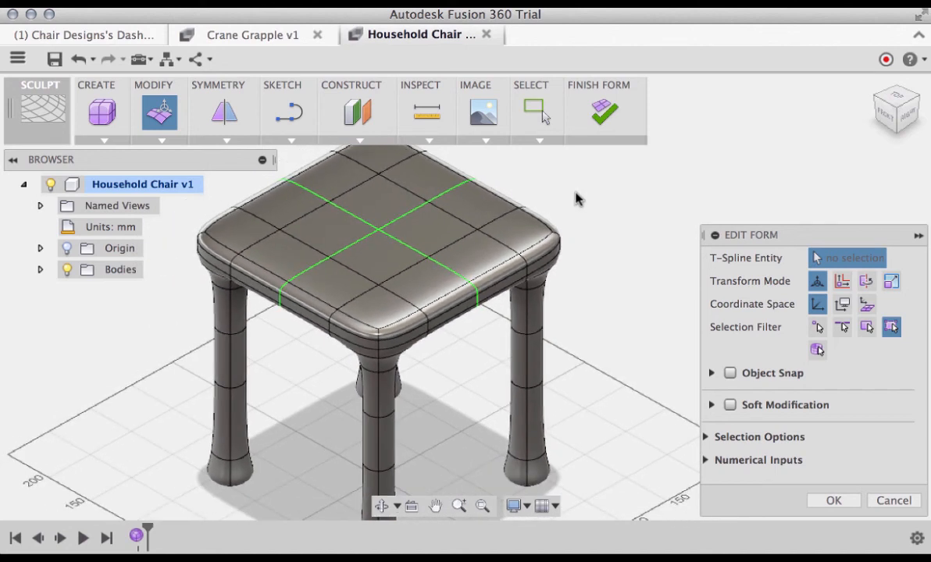
{"action": "scroll", "coordinate": [574, 198], "scroll_direction": "up", "scroll_amount": 5}
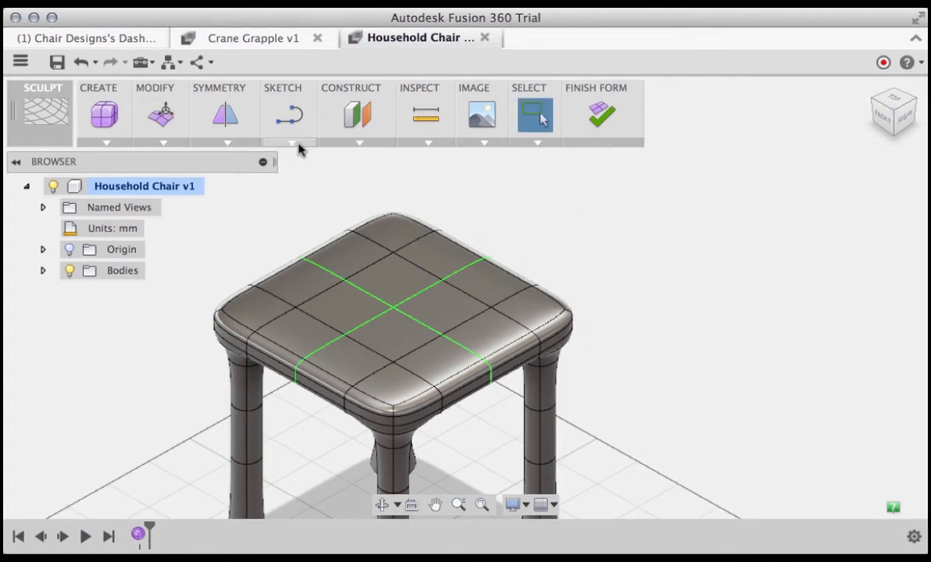
{"action": "left_click", "coordinate": [226, 141]}
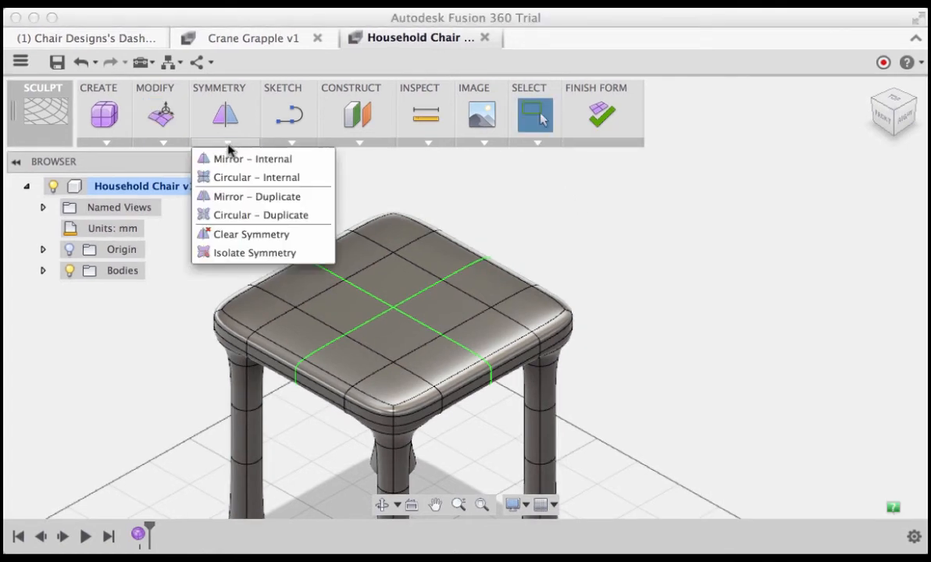
{"action": "left_click", "coordinate": [236, 234]}
{"action": "left_click", "coordinate": [307, 264]}
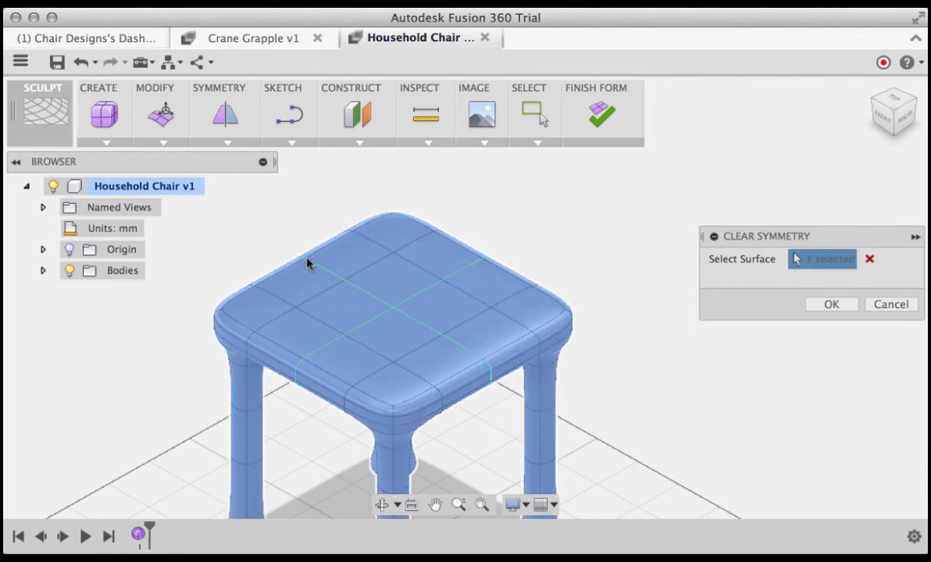
{"action": "right_click", "coordinate": [519, 229]}
{"action": "left_click", "coordinate": [581, 230]}
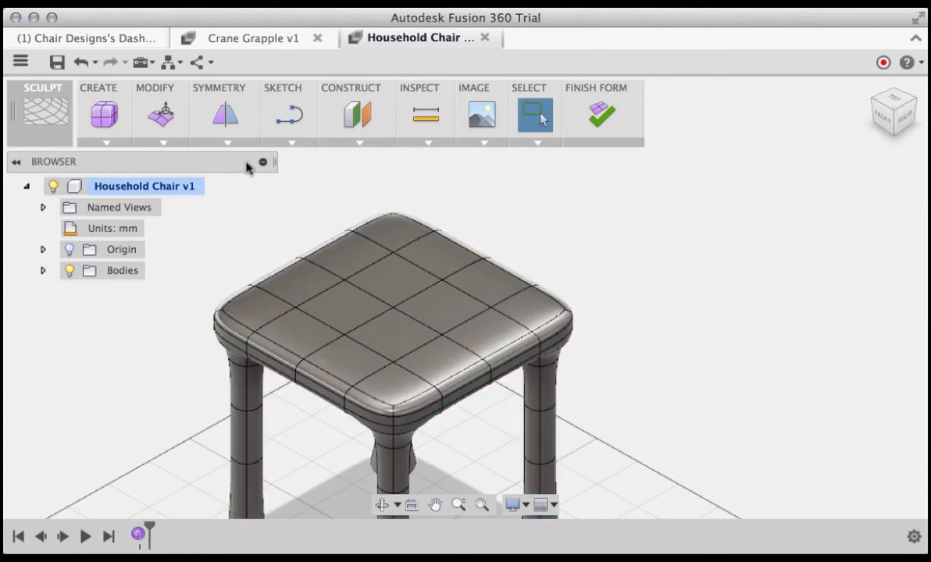
Insert a simple, single-sided edge at location -0.5 beside the four-segment edge line nearest the rear of the seat
{"action": "left_click", "coordinate": [164, 145]}
{"action": "left_click", "coordinate": [181, 178]}
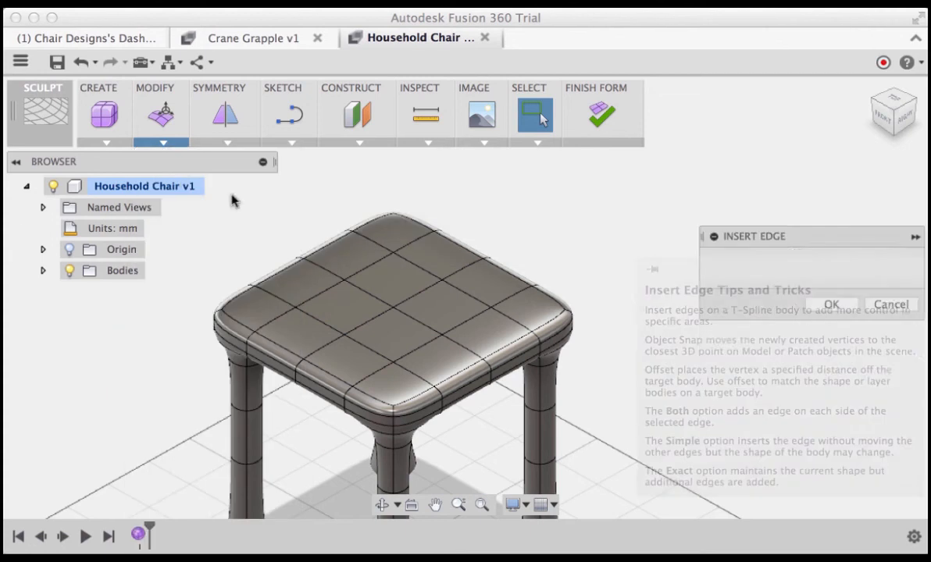
{"action": "left_click", "coordinate": [377, 243]}
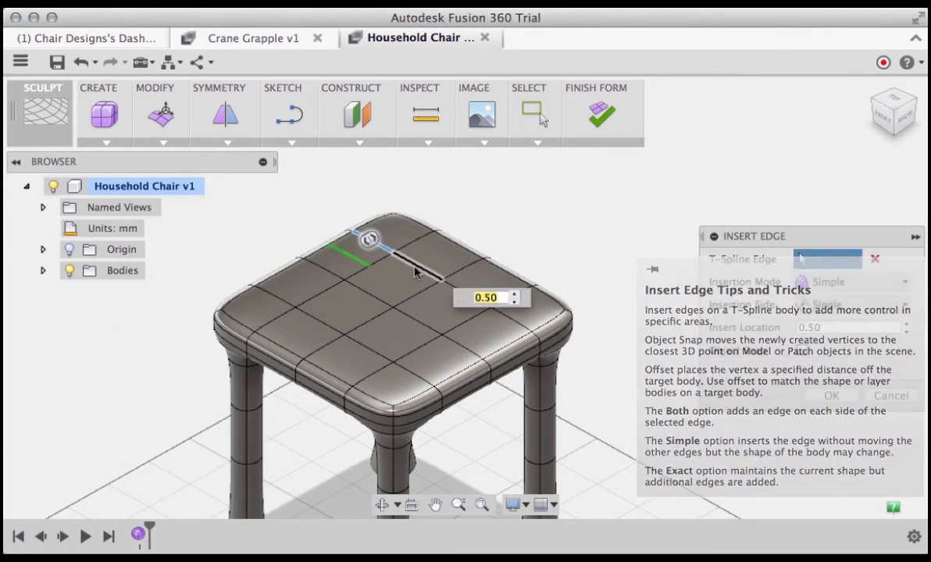
{"action": "left_click", "coordinate": [478, 301]}
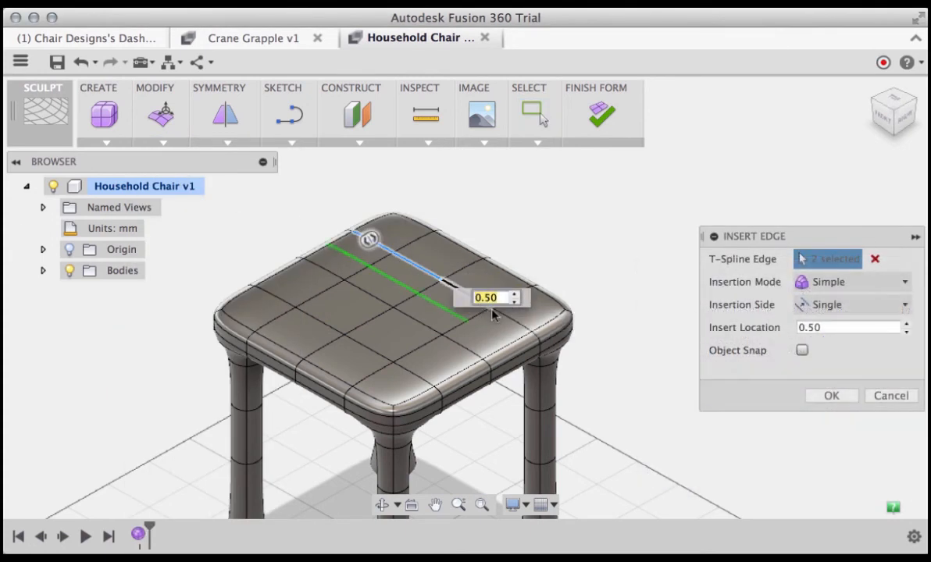
{"action": "left_click", "coordinate": [511, 328]}
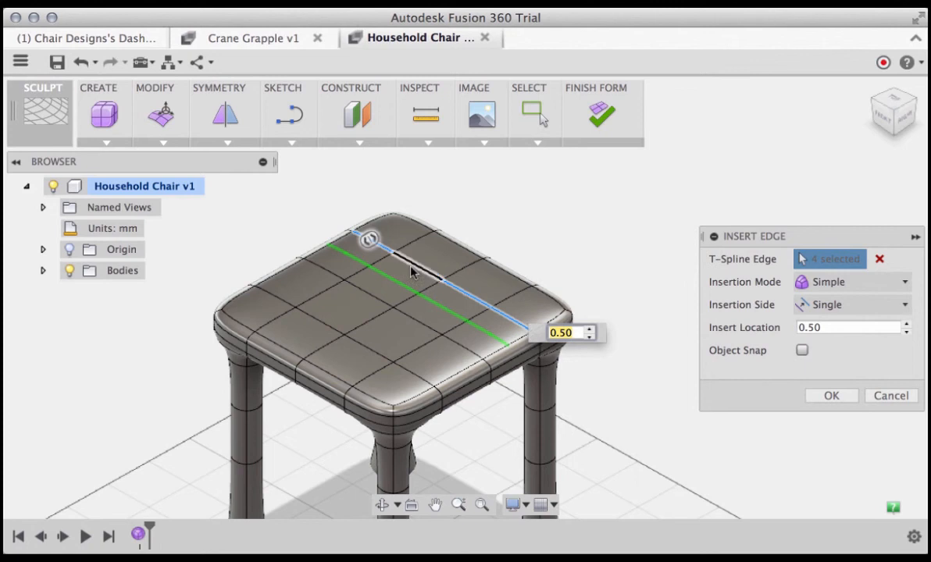
{"action": "left_click_drag", "start_coordinate": [370, 239], "coordinate": [415, 219]}
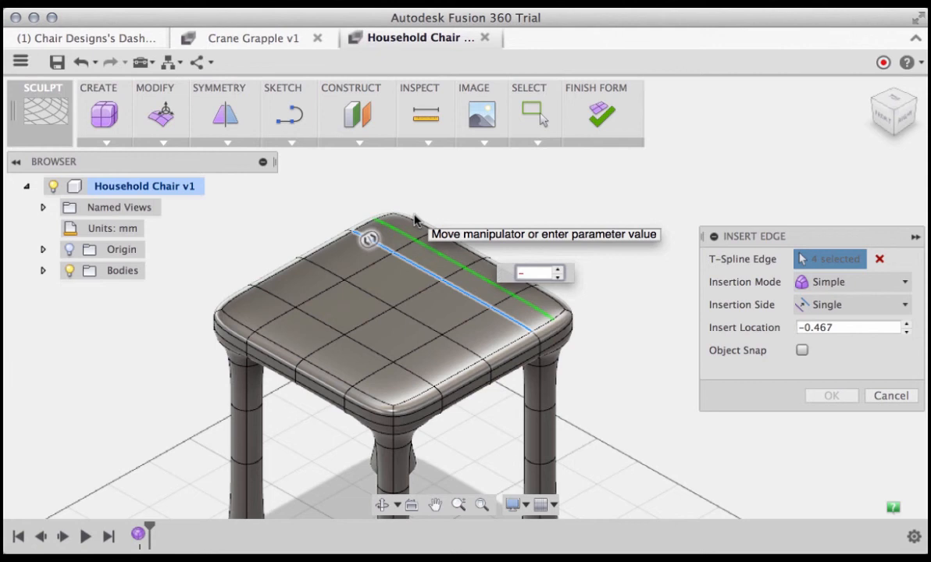
{"action": "key", "text": "Return"}
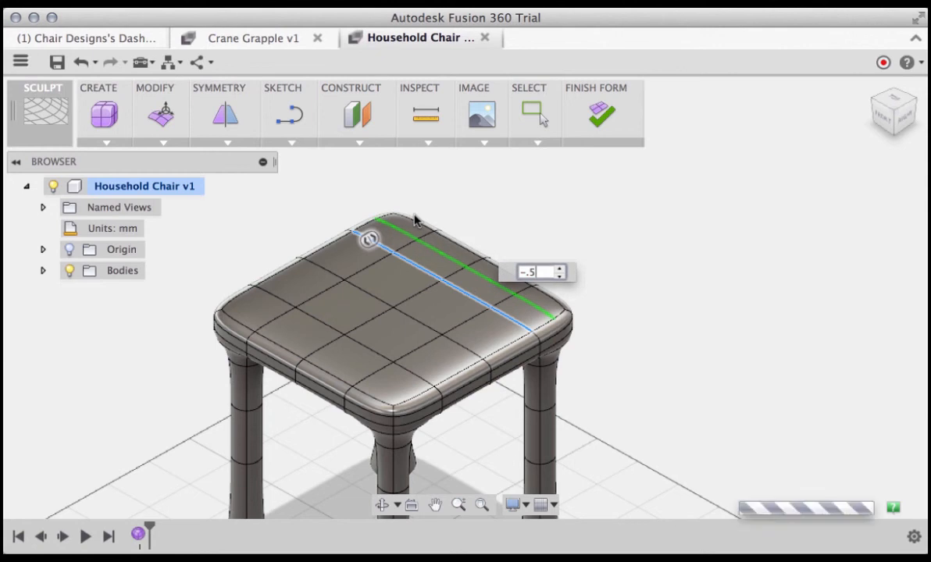
With Edit Form, extrude the four narrow rear seat faces upward twice, about 33 mm first and about 59 mm up and 5.5 mm back second
{"action": "right_click", "coordinate": [515, 217]}
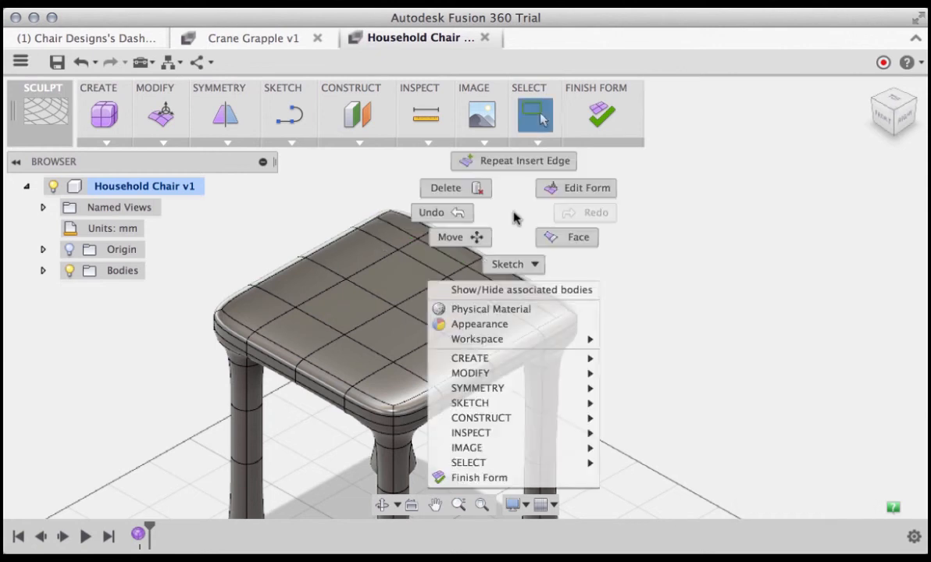
{"action": "left_click", "coordinate": [535, 188]}
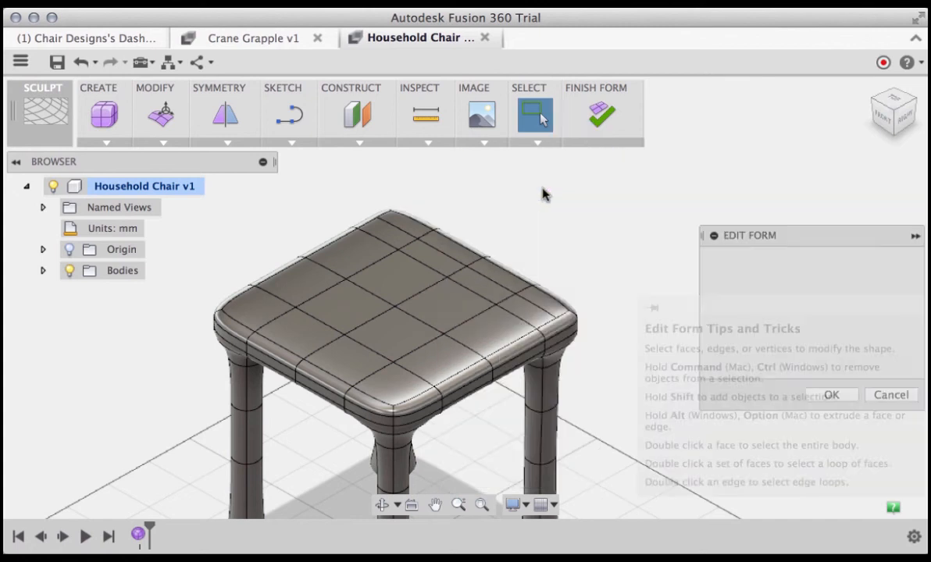
{"action": "left_click", "coordinate": [418, 228]}
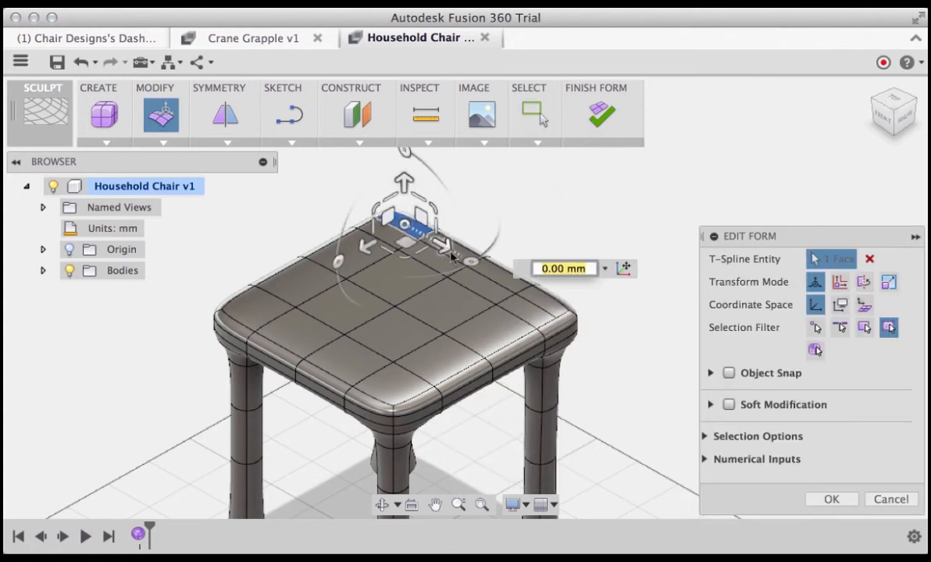
{"action": "left_click", "coordinate": [537, 301], "text": "shift"}
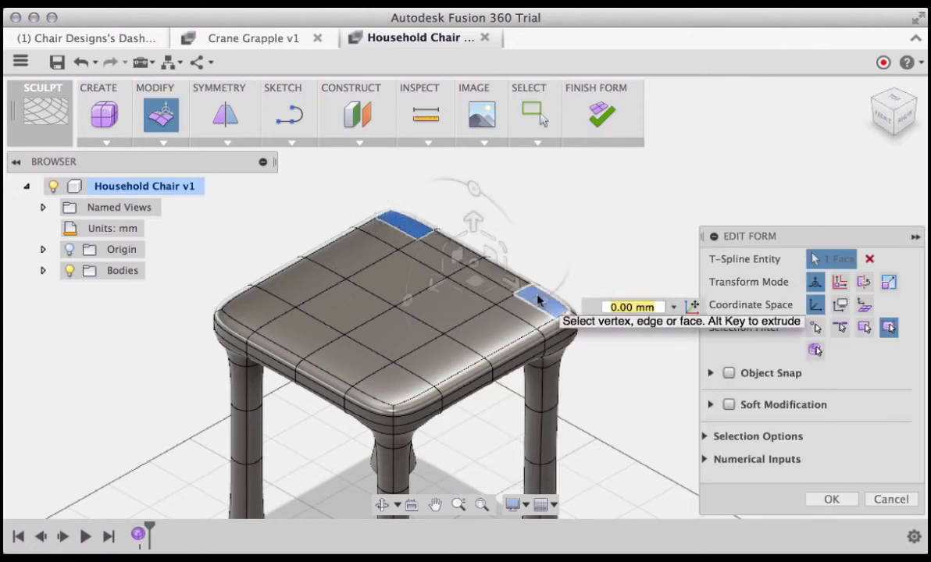
{"action": "left_click", "coordinate": [494, 275], "text": "shift"}
{"action": "left_click", "coordinate": [446, 246], "text": "shift"}
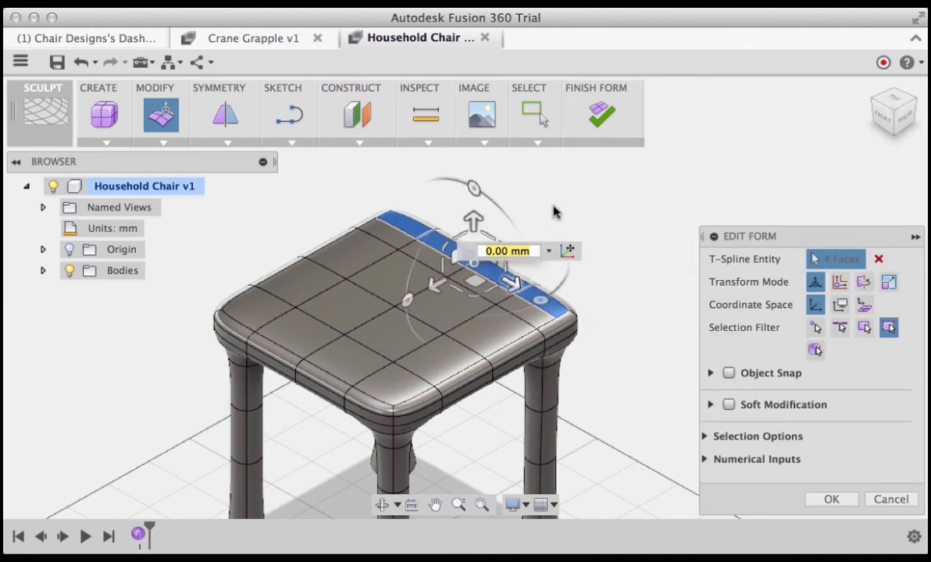
{"action": "left_click", "coordinate": [451, 258]}
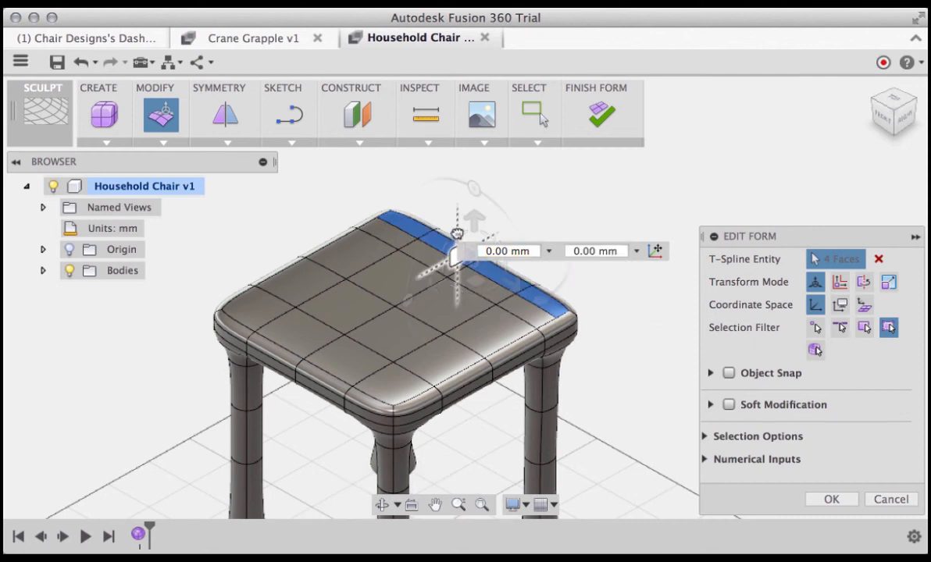
{"action": "left_click_drag", "start_coordinate": [455, 257], "coordinate": [454, 227]}
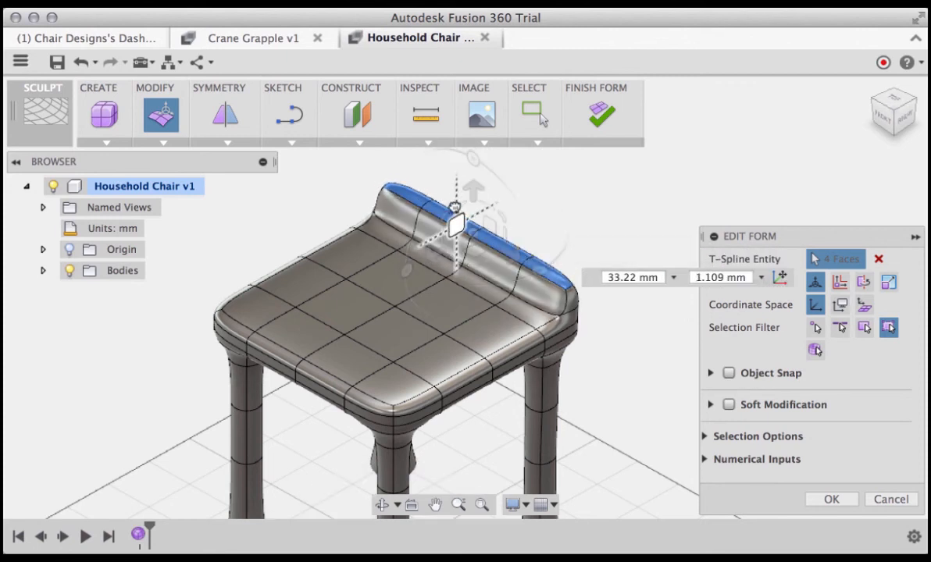
{"action": "left_click_drag", "start_coordinate": [454, 193], "coordinate": [460, 168]}
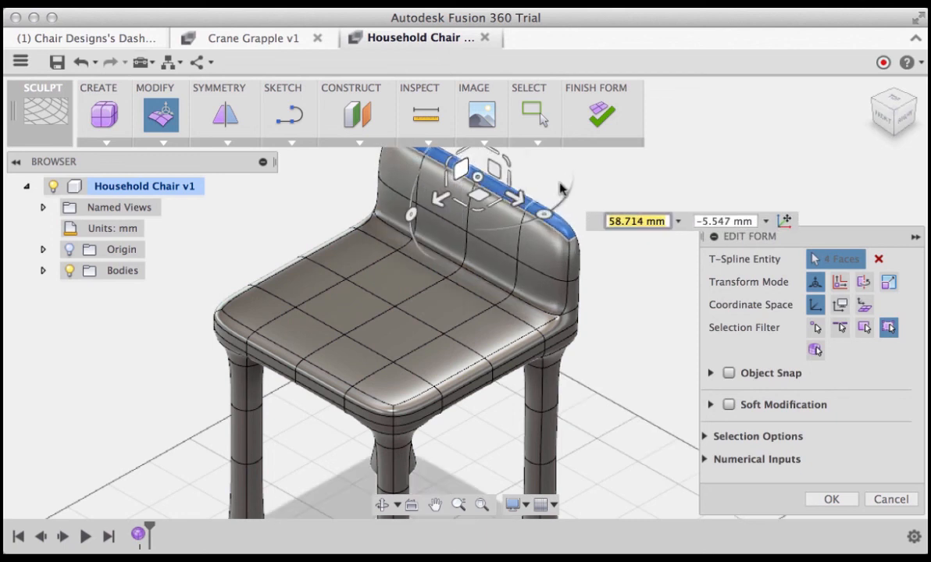
Extrude the backrest's four top faces again, about 76 mm up and 43.5 mm toward the rear
{"action": "scroll", "coordinate": [593, 186], "scroll_direction": "up", "scroll_amount": 2}
{"action": "scroll", "coordinate": [594, 186], "scroll_direction": "down", "scroll_amount": 5}
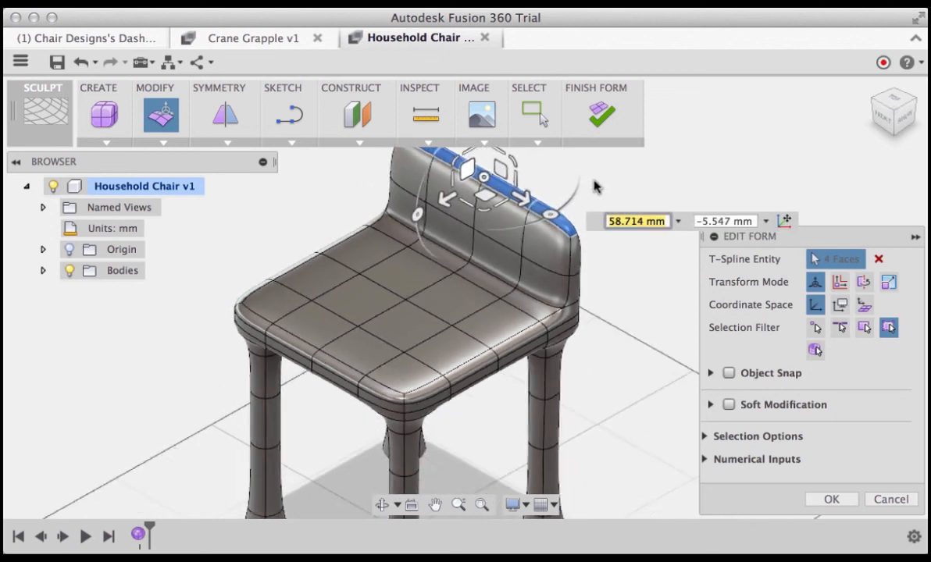
{"action": "scroll", "coordinate": [615, 175], "scroll_direction": "up", "scroll_amount": 3}
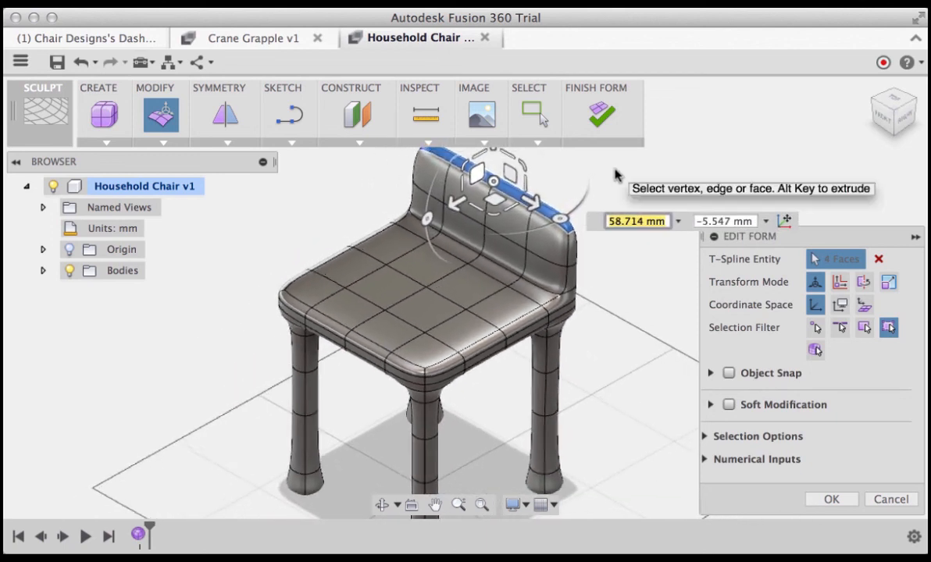
{"action": "scroll", "coordinate": [615, 175], "scroll_direction": "up", "scroll_amount": 3}
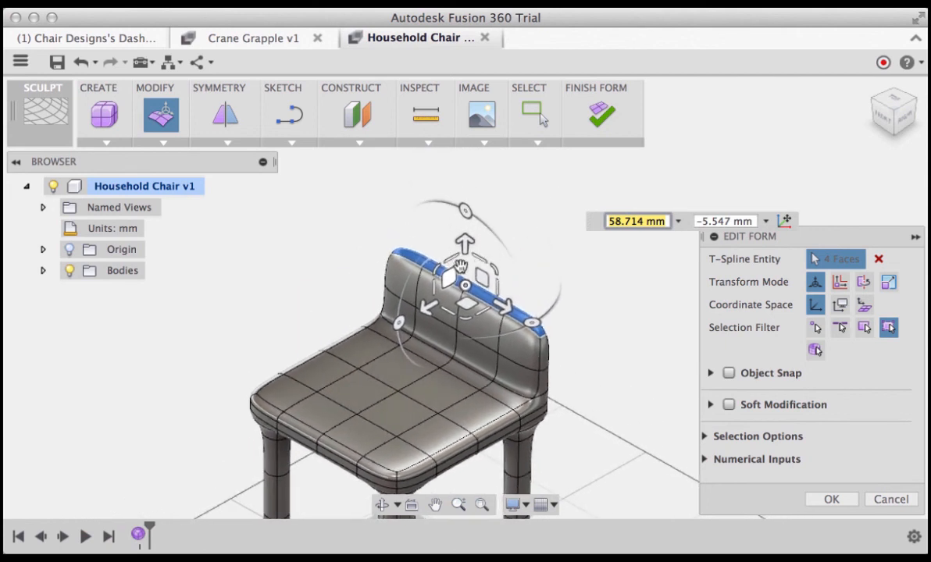
{"action": "left_click_drag", "start_coordinate": [449, 274], "coordinate": [449, 277]}
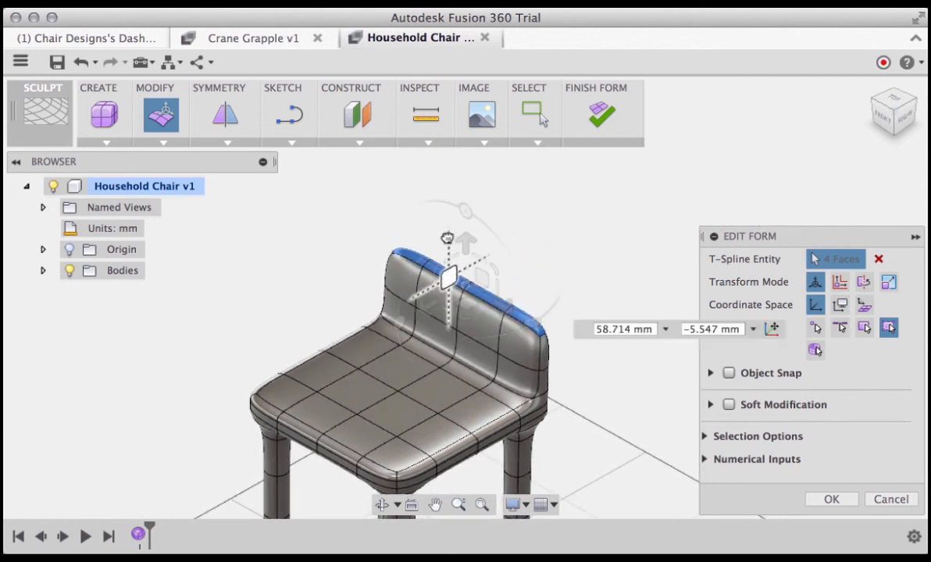
{"action": "left_click_drag", "start_coordinate": [447, 232], "coordinate": [465, 147]}
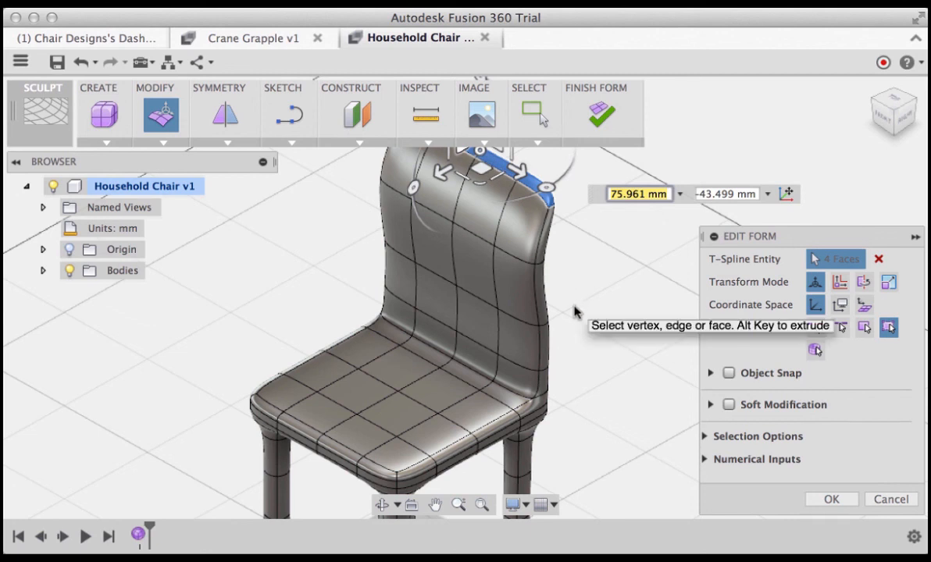
Rotate the backrest's four top faces by about -22.4 degrees, then finish the form edit and clear the selection
{"action": "scroll", "coordinate": [573, 312], "scroll_direction": "right", "scroll_amount": 10, "text": "shift"}
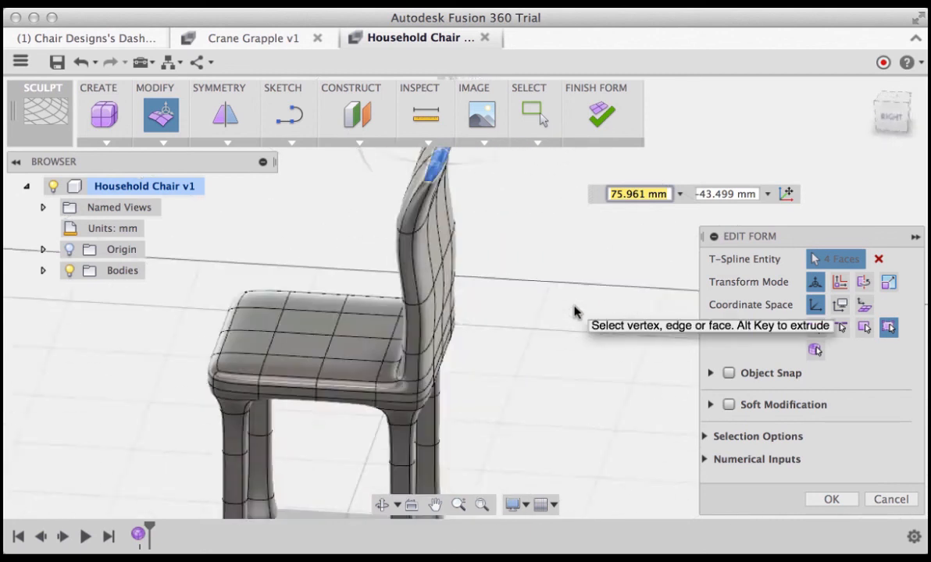
{"action": "scroll", "coordinate": [574, 313], "scroll_direction": "left", "scroll_amount": 2, "text": "shift"}
{"action": "scroll", "coordinate": [574, 313], "scroll_direction": "left", "scroll_amount": 10, "text": "shift"}
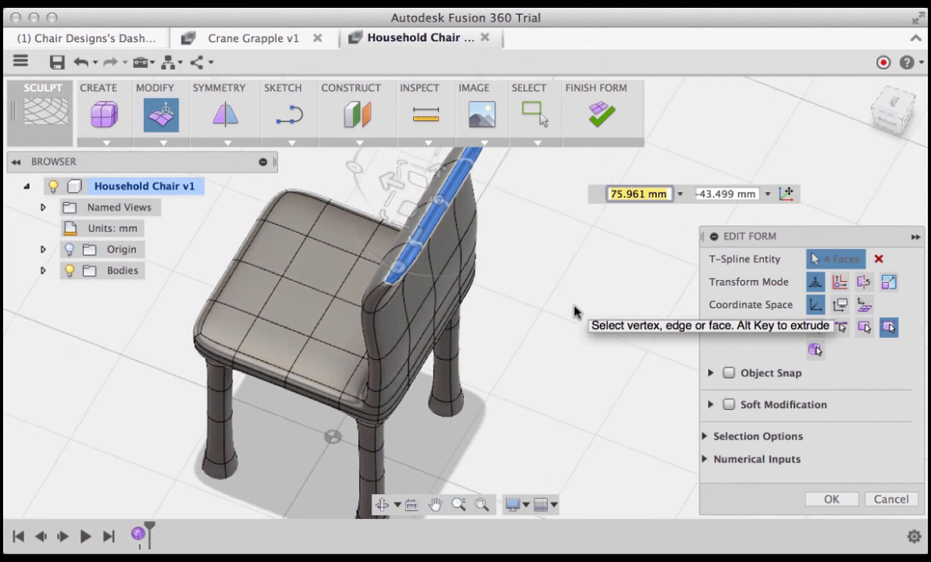
{"action": "scroll", "coordinate": [574, 313], "scroll_direction": "right", "scroll_amount": 3, "text": "shift"}
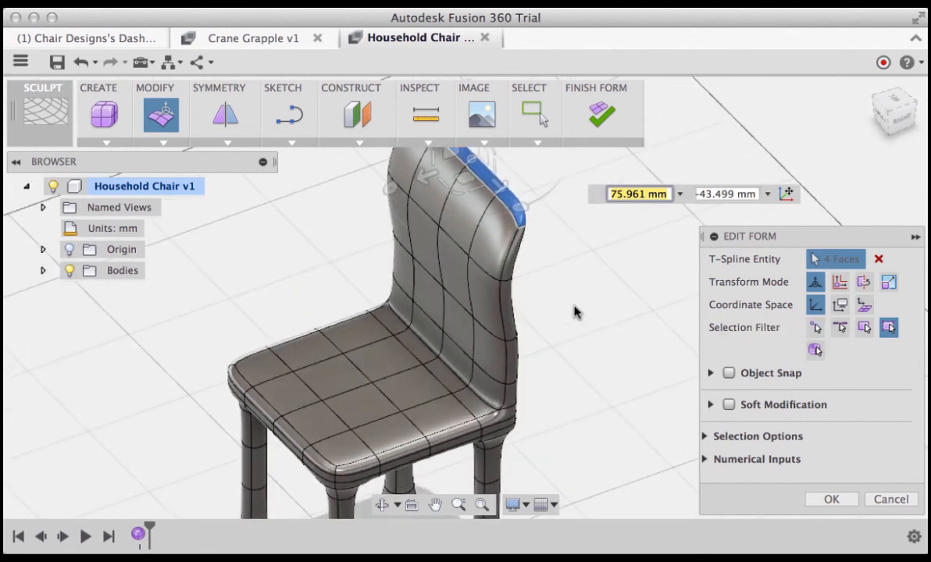
{"action": "scroll", "coordinate": [574, 312], "scroll_direction": "left", "scroll_amount": 3, "text": "shift"}
{"action": "scroll", "coordinate": [574, 312], "scroll_direction": "down", "scroll_amount": 8, "text": "shift"}
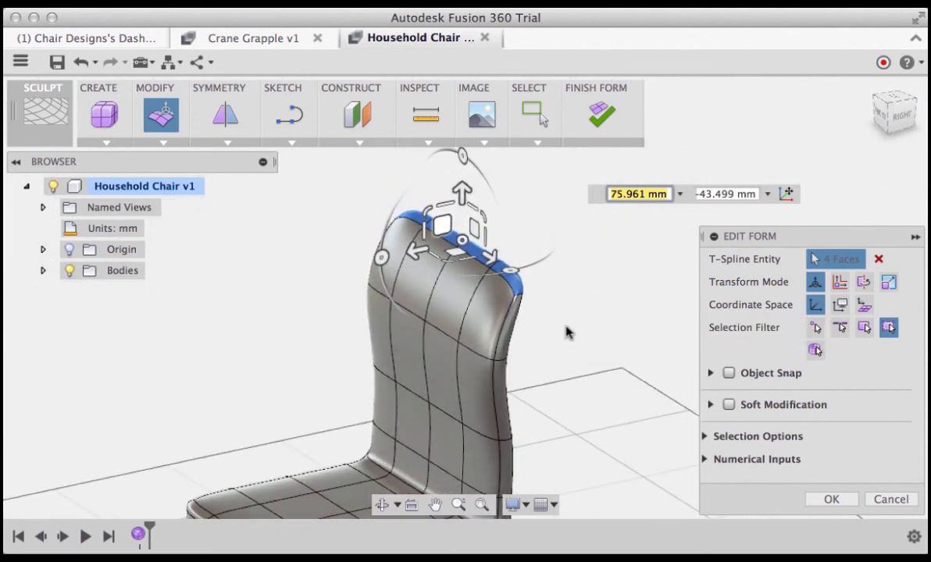
{"action": "left_click_drag", "start_coordinate": [381, 257], "coordinate": [390, 223]}
{"action": "right_click", "coordinate": [277, 264]}
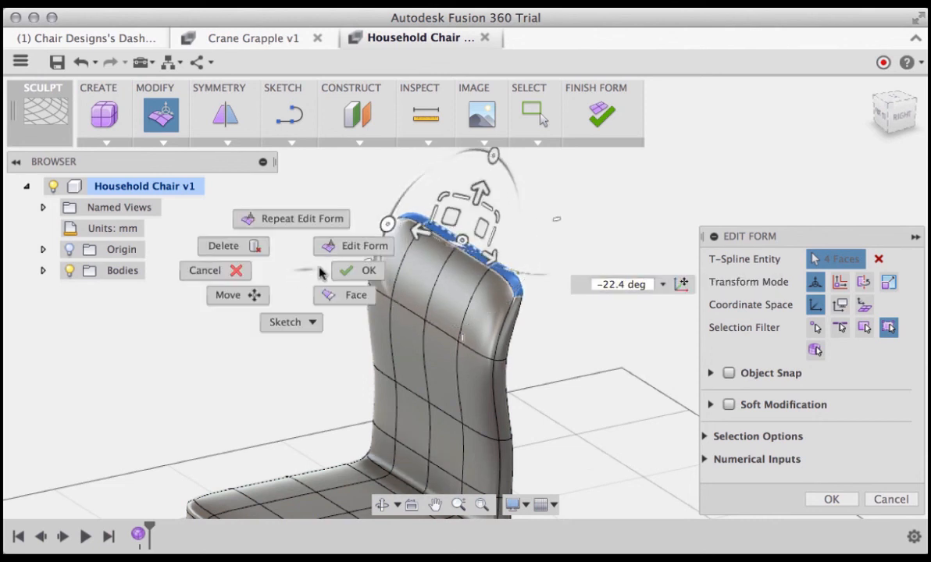
{"action": "left_click", "coordinate": [335, 271]}
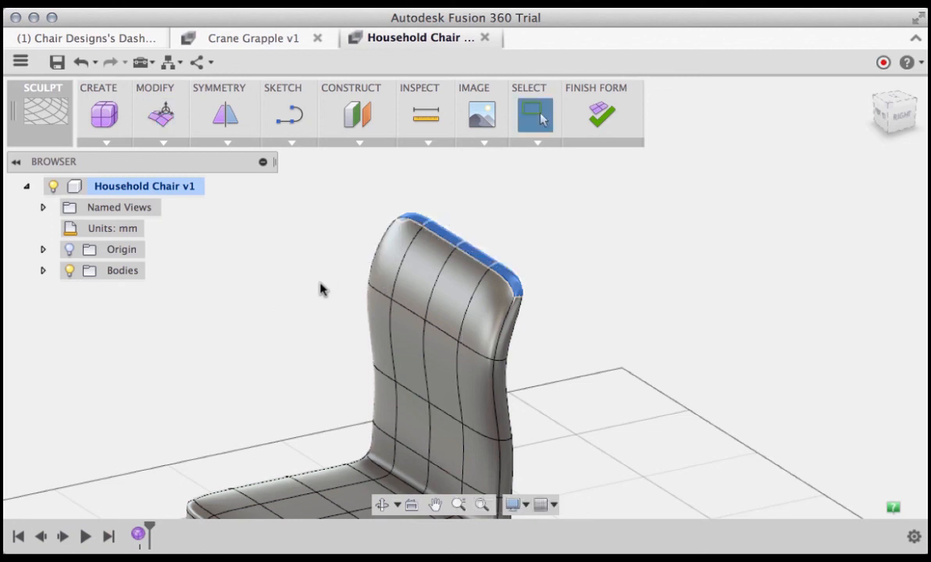
{"action": "left_click", "coordinate": [297, 310]}
{"action": "scroll", "coordinate": [296, 311], "scroll_direction": "down", "scroll_amount": 4}
{"action": "scroll", "coordinate": [297, 310], "scroll_direction": "down", "scroll_amount": 5}
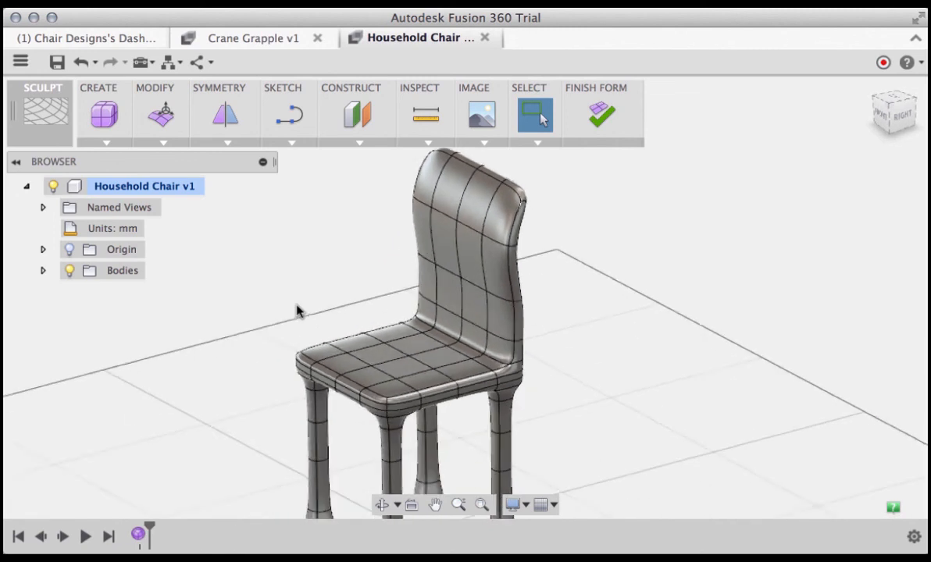